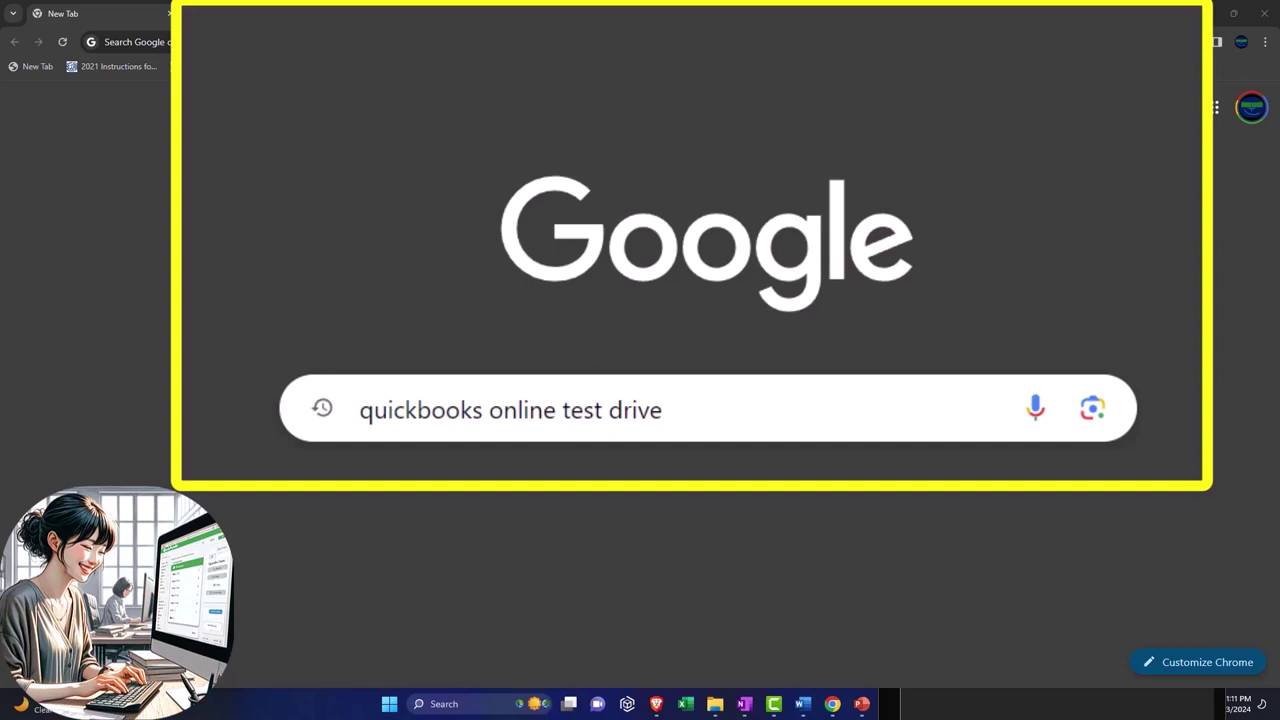
Step: Search Google for 'quickbooks online test drive'
left_click(749, 406)
key("Return")
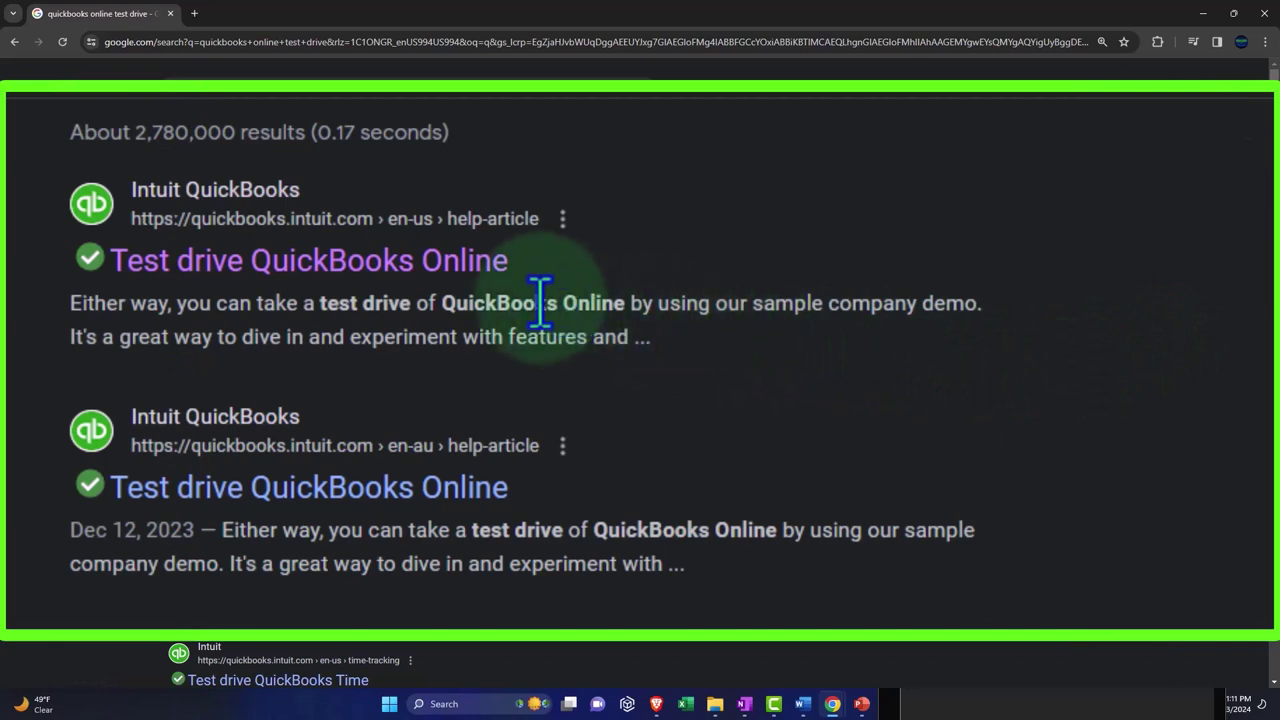
Step: Open the Test drive QuickBooks Online article and pass the robot check to enter Craig's sample company
left_click(480, 262)
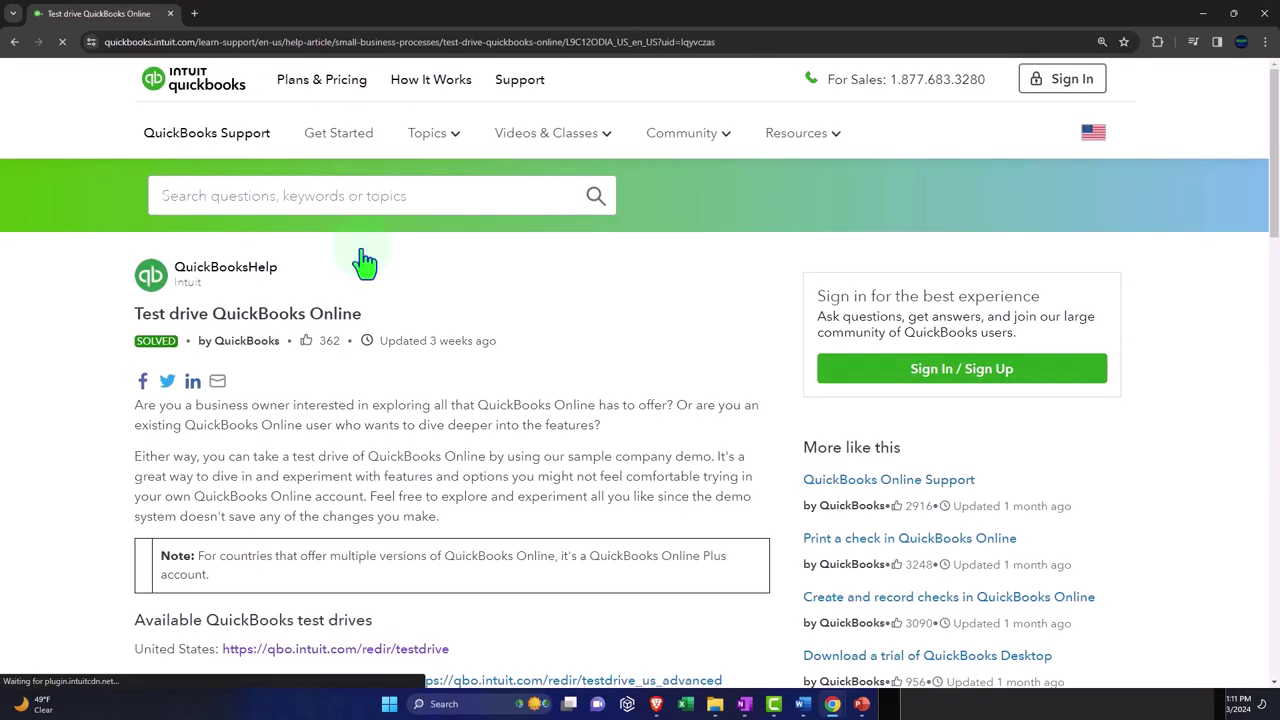
scroll(365, 260, "down", 3)
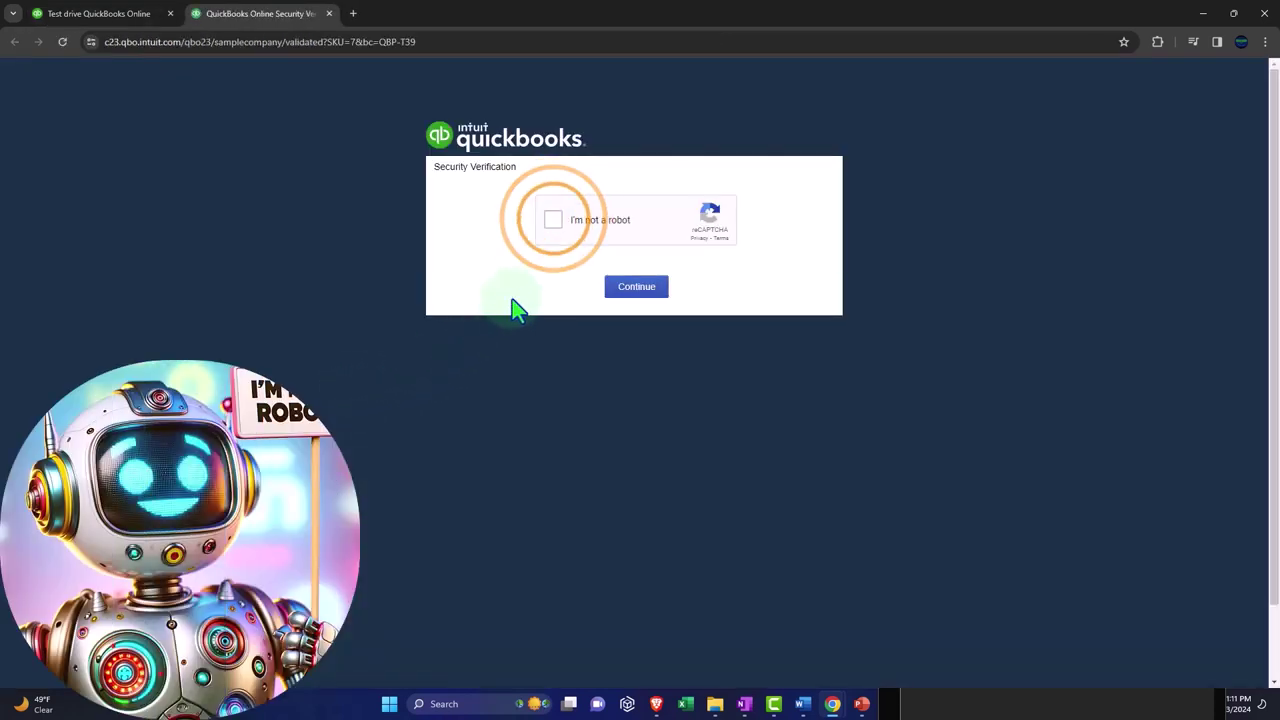
left_click(552, 221)
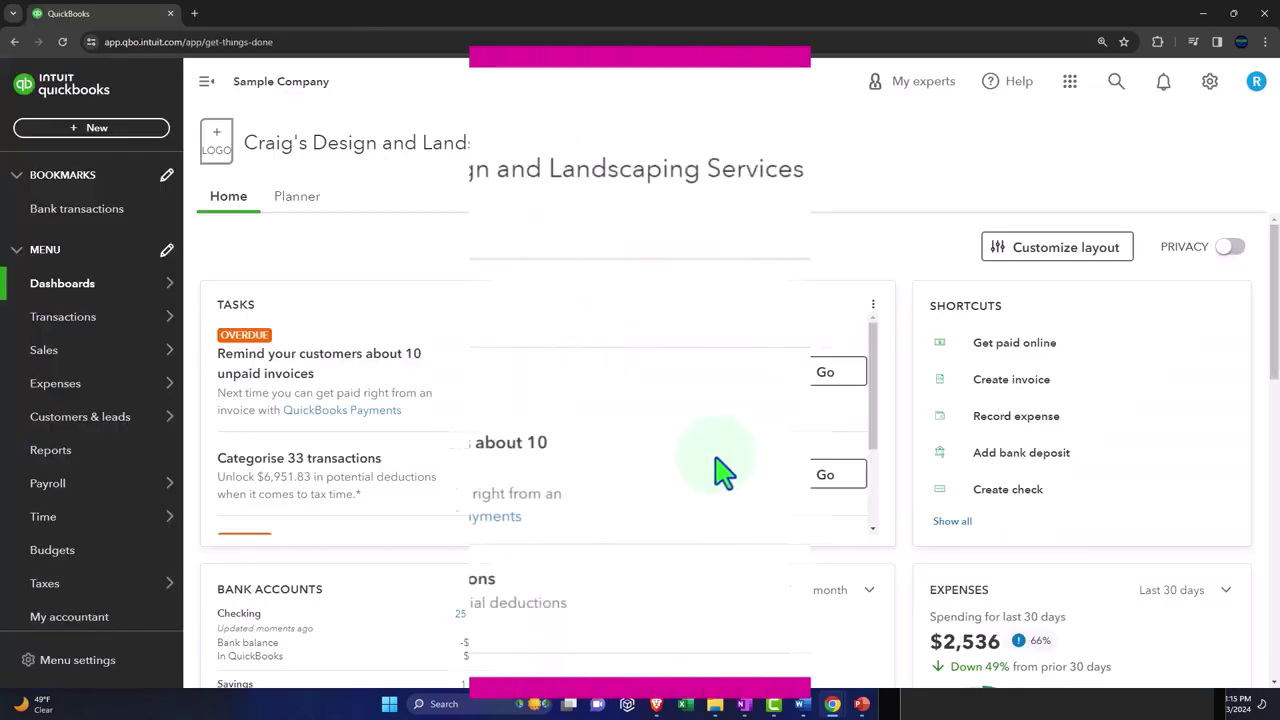
Step: From the Reports list, open Balance Sheet and Profit and Loss each in a new tab
left_click(105, 588)
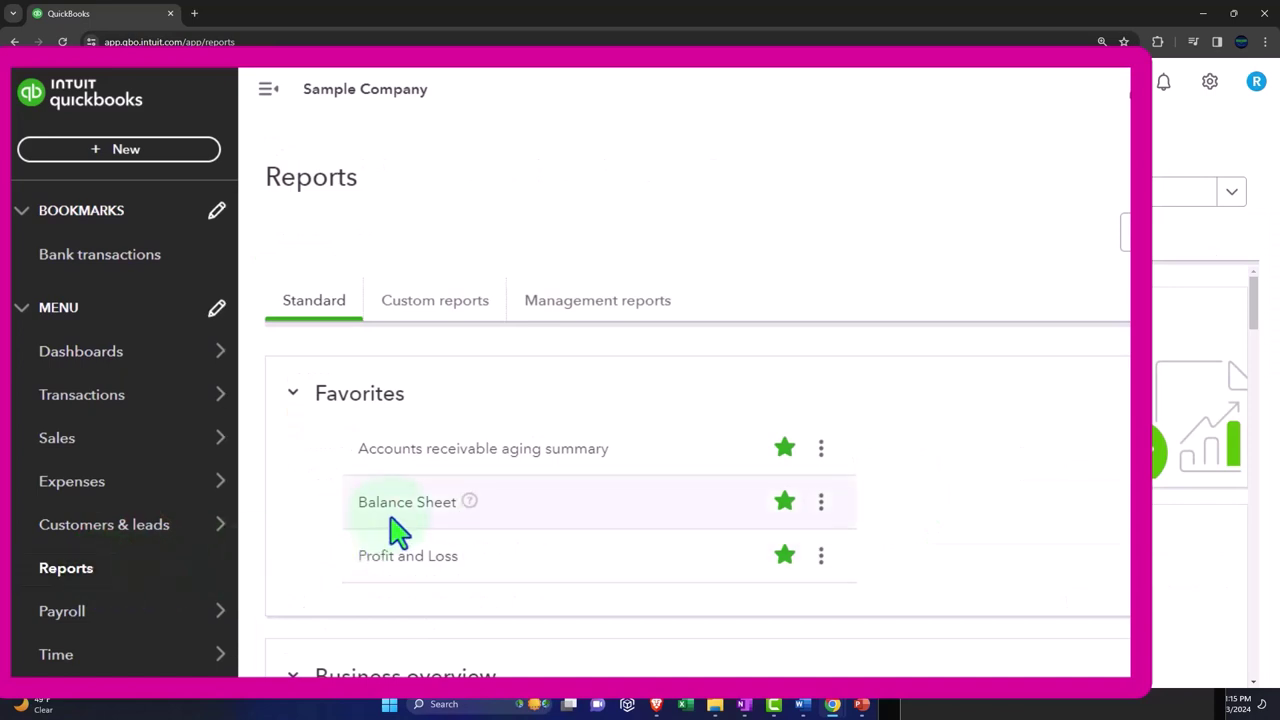
right_click(401, 512)
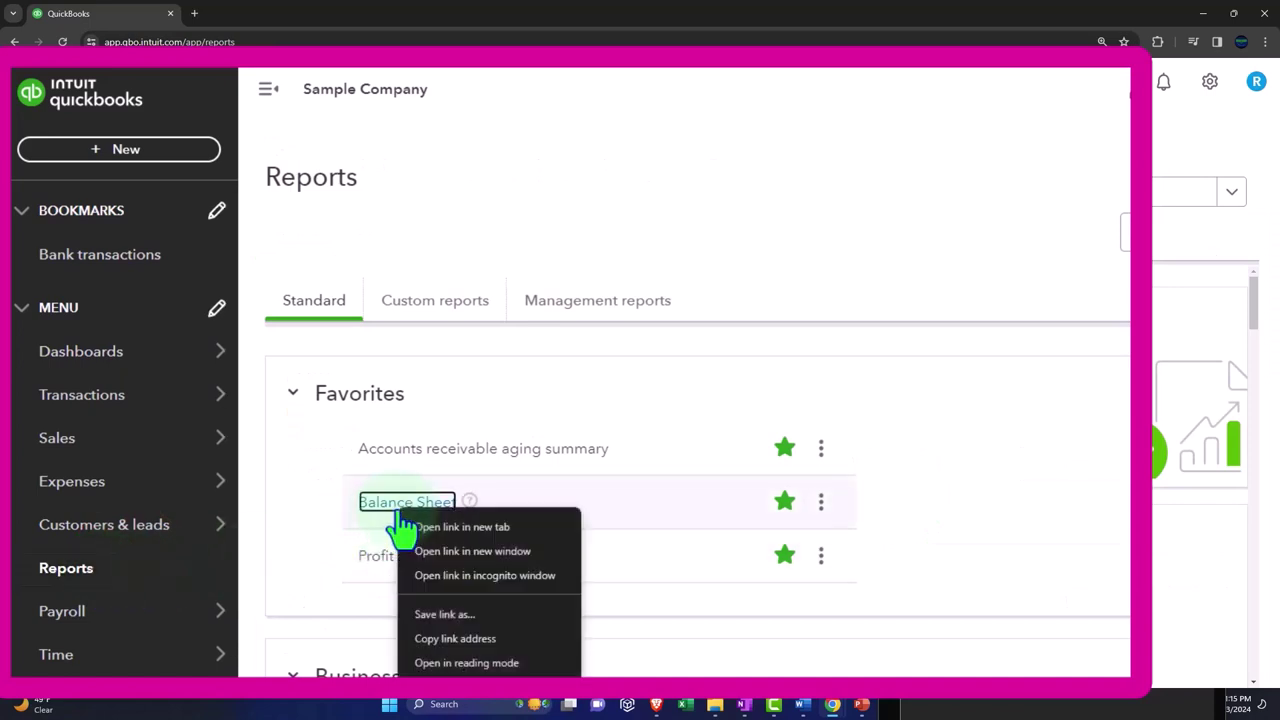
left_click(492, 526)
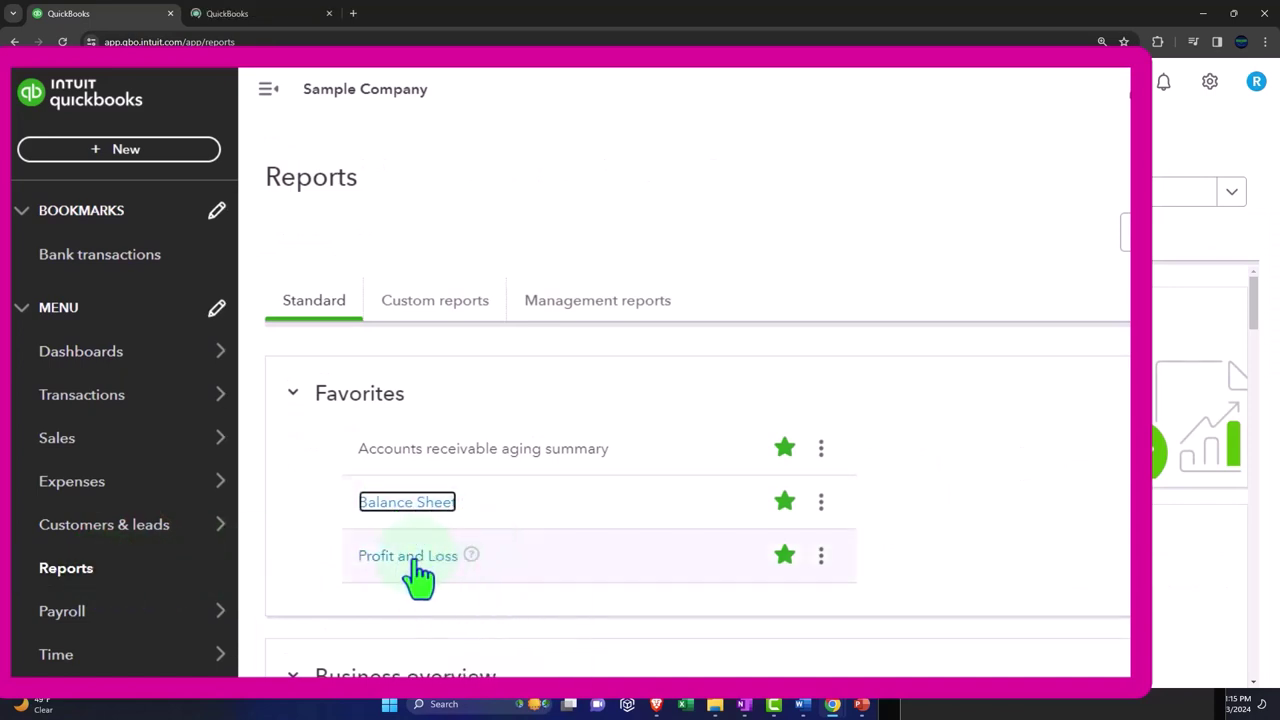
right_click(418, 562)
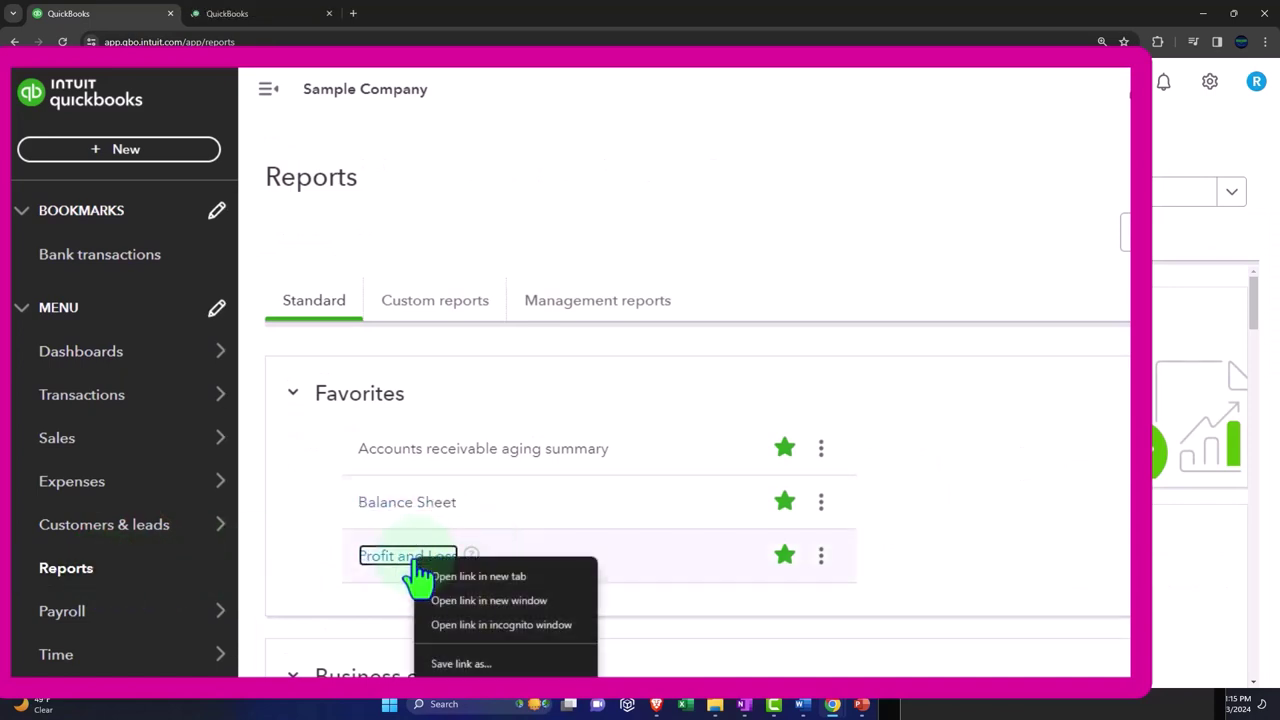
left_click(522, 578)
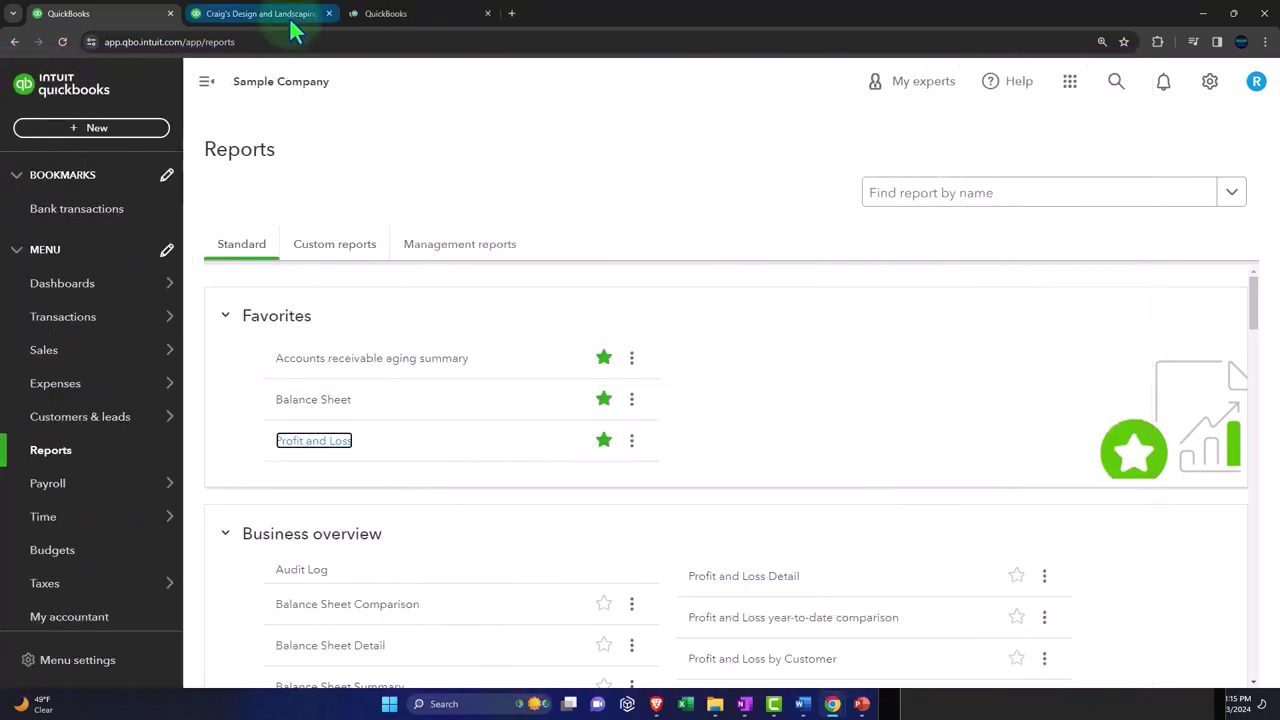
Step: Rerun the Balance Sheet with dates 01/01/2023 to 12/31/2023, sidebar collapsed
left_click(265, 14)
left_click(207, 81)
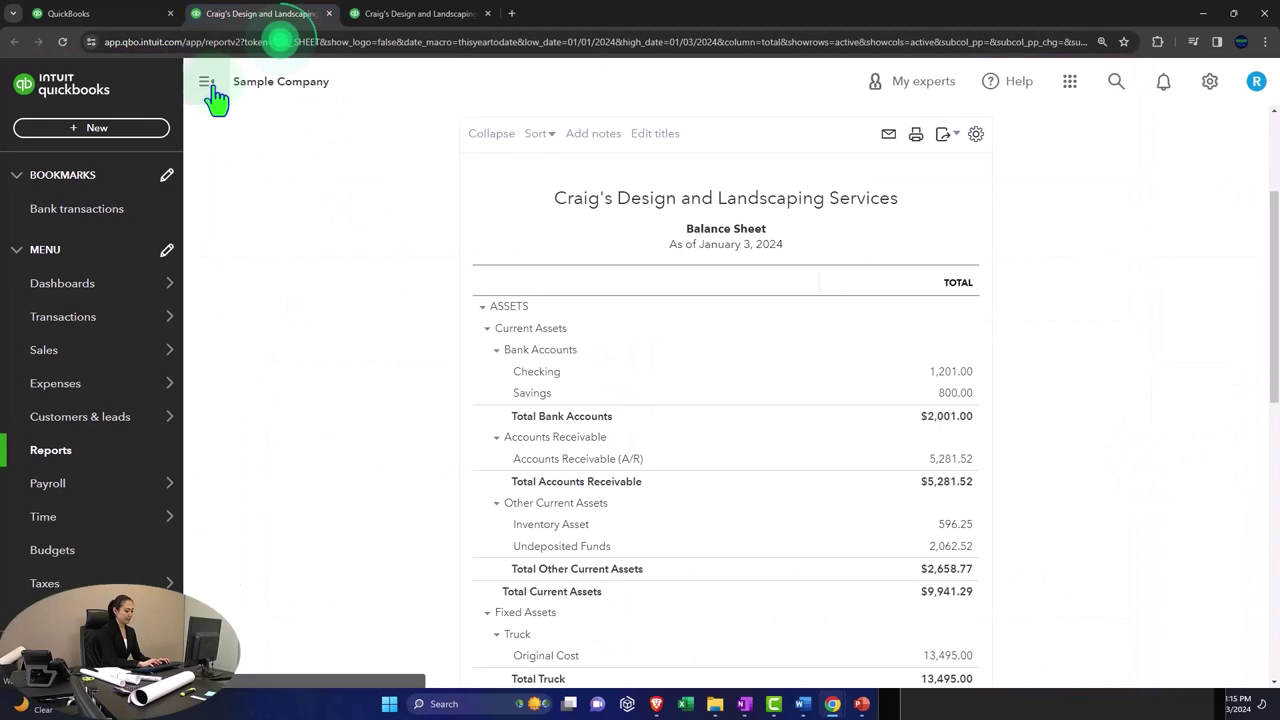
left_click_drag(296, 214, 192, 213)
type("01012023")
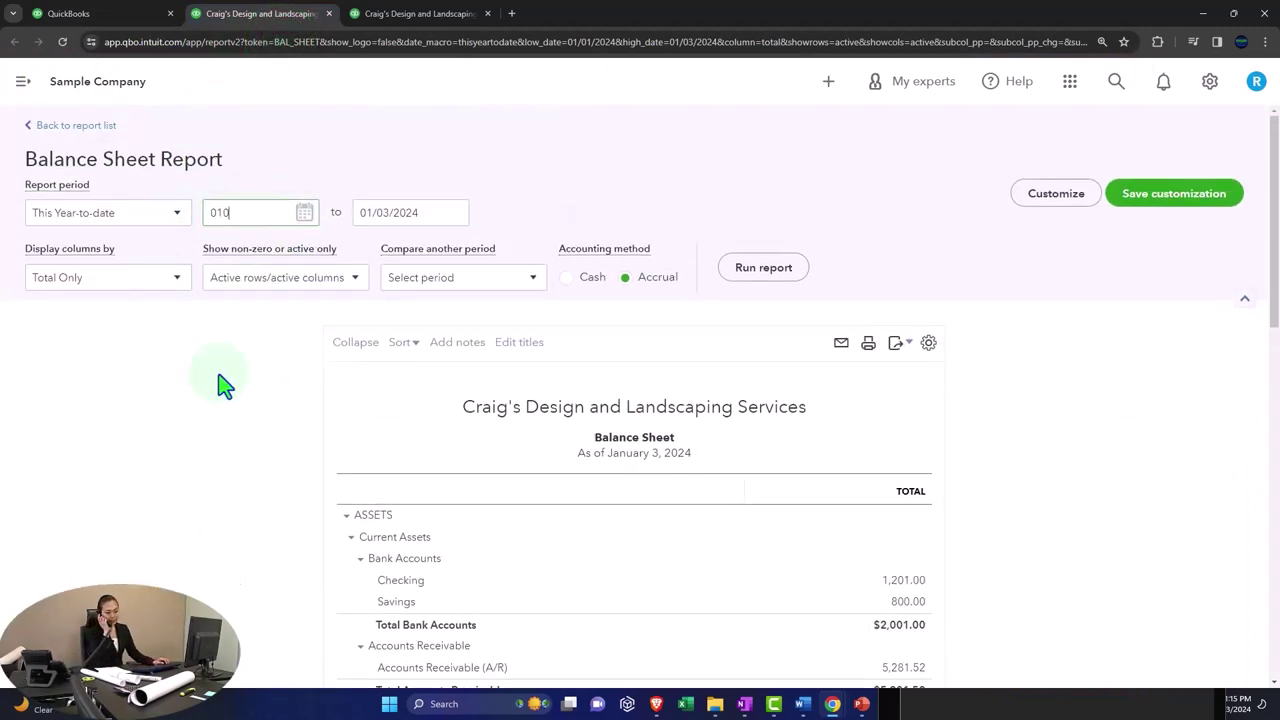
key("Tab")
type("12/31/2023")
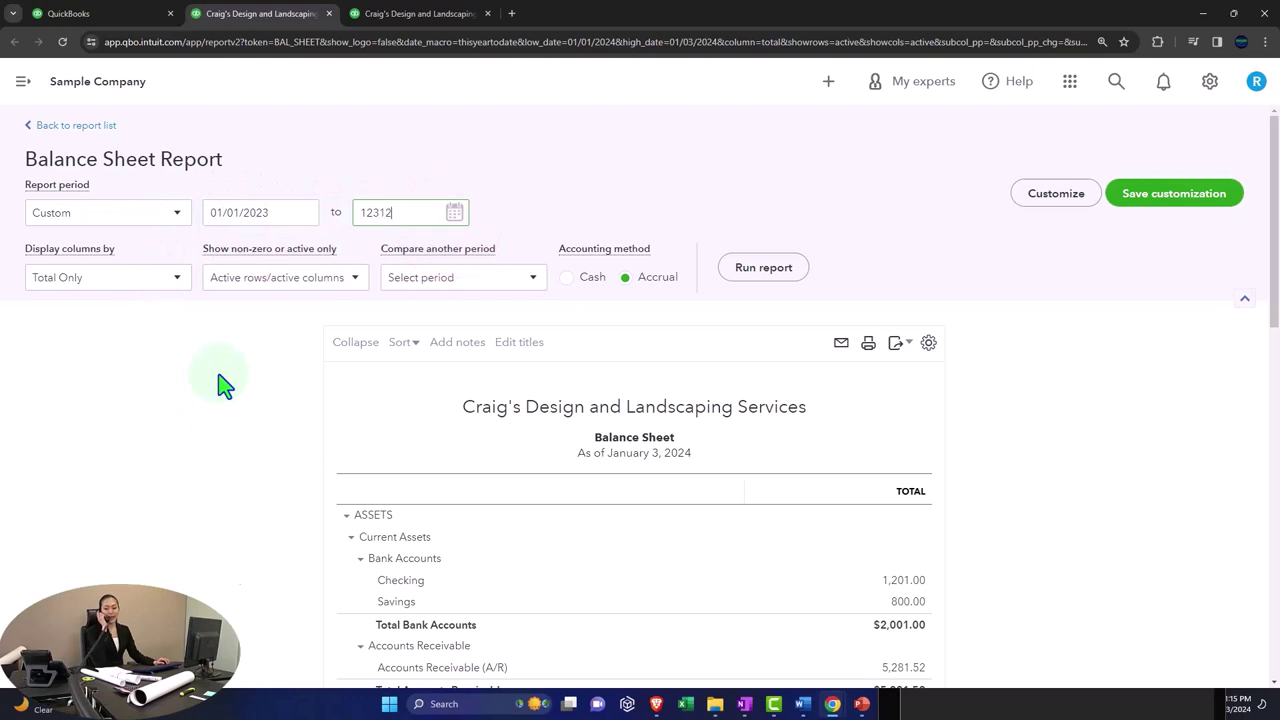
key("Tab")
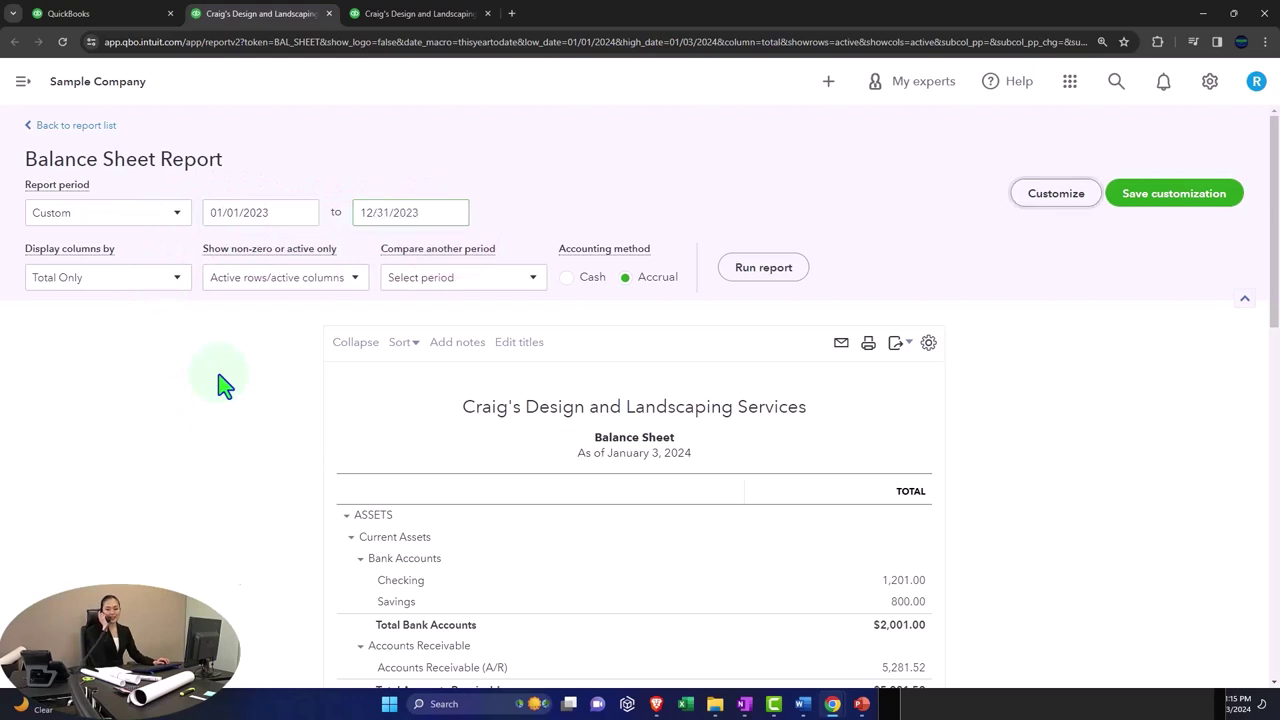
left_click(752, 285)
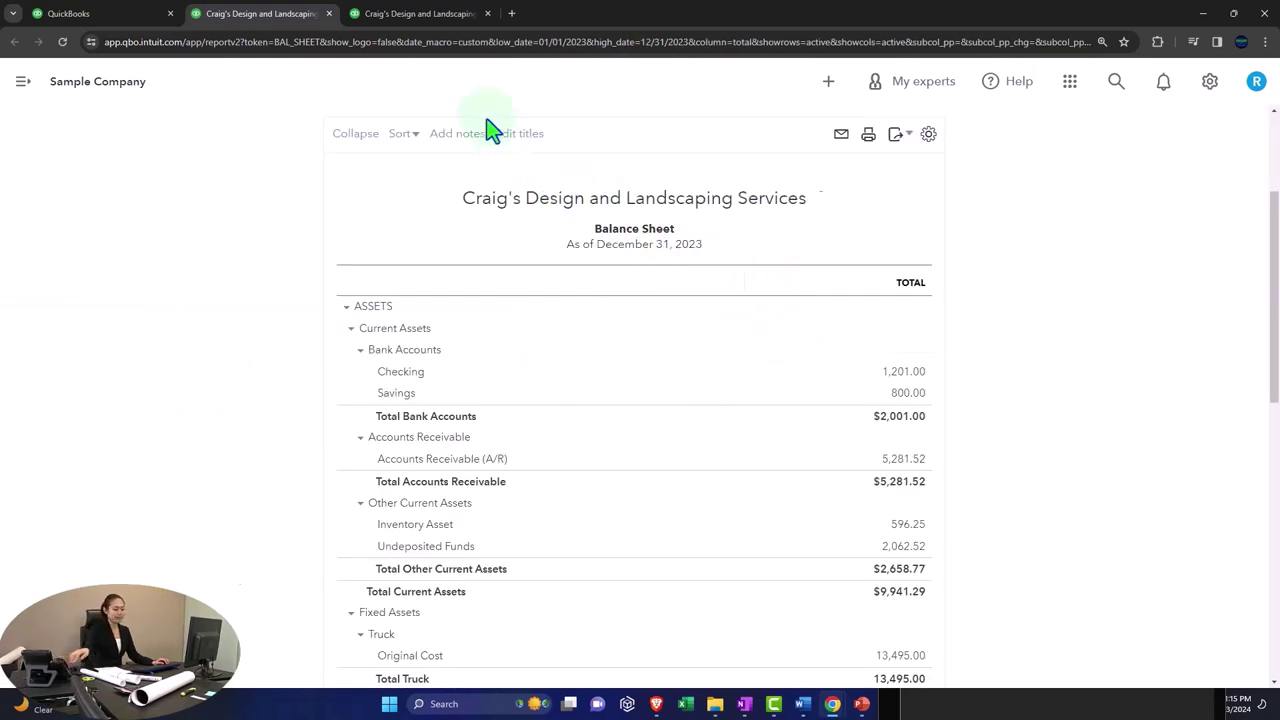
Step: Rerun the Profit and Loss with dates 01/01/2023 to 12/31/2023, sidebar collapsed
left_click(420, 14)
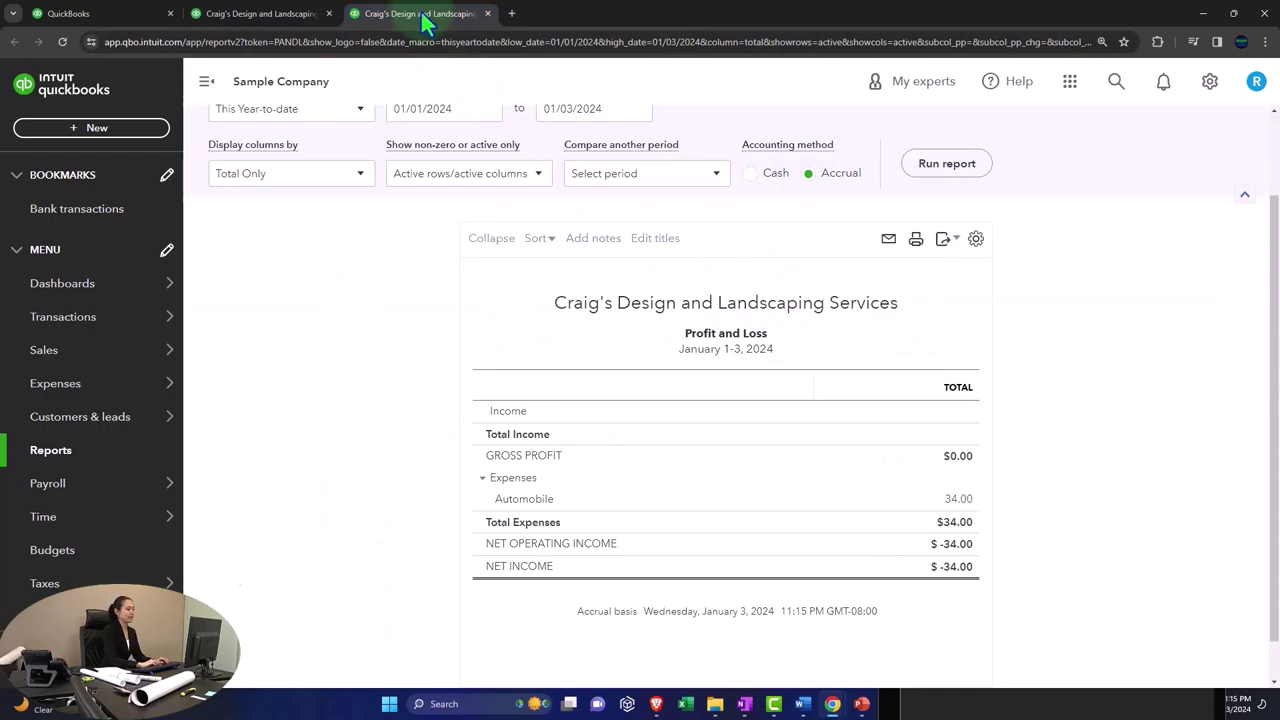
left_click(205, 82)
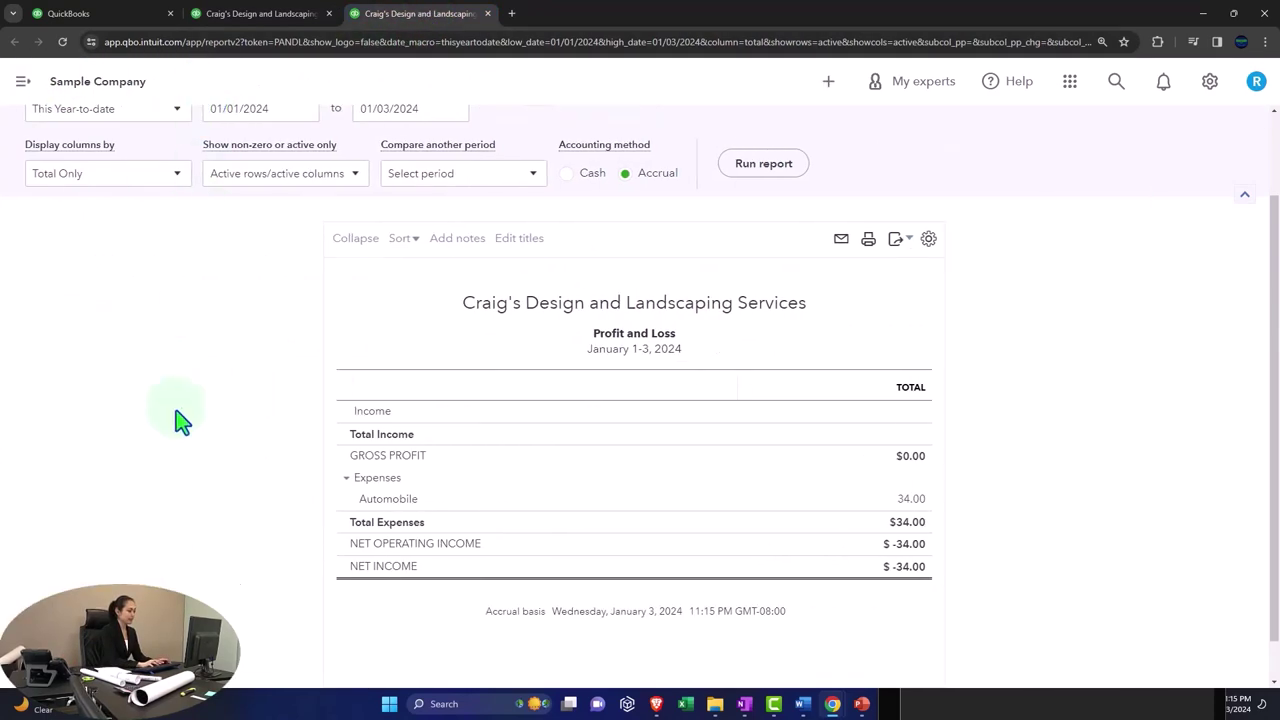
scroll(176, 410, "up", 1)
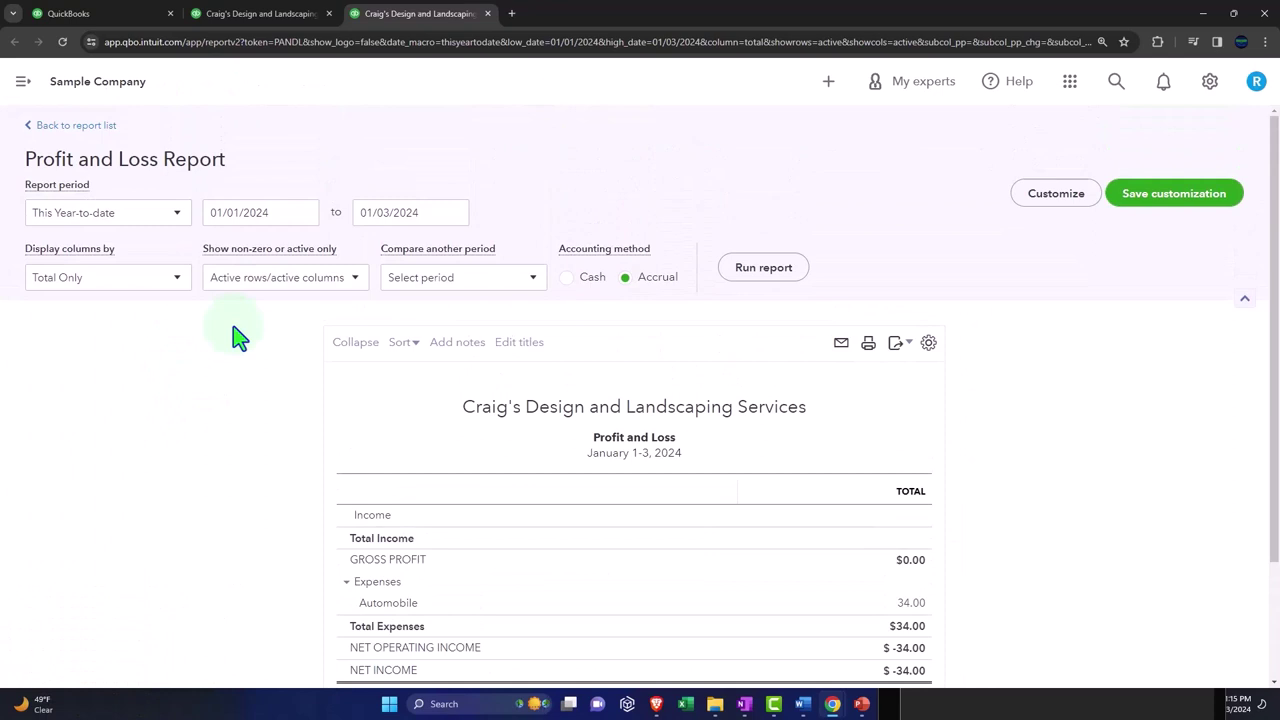
left_click_drag(277, 212, 207, 212)
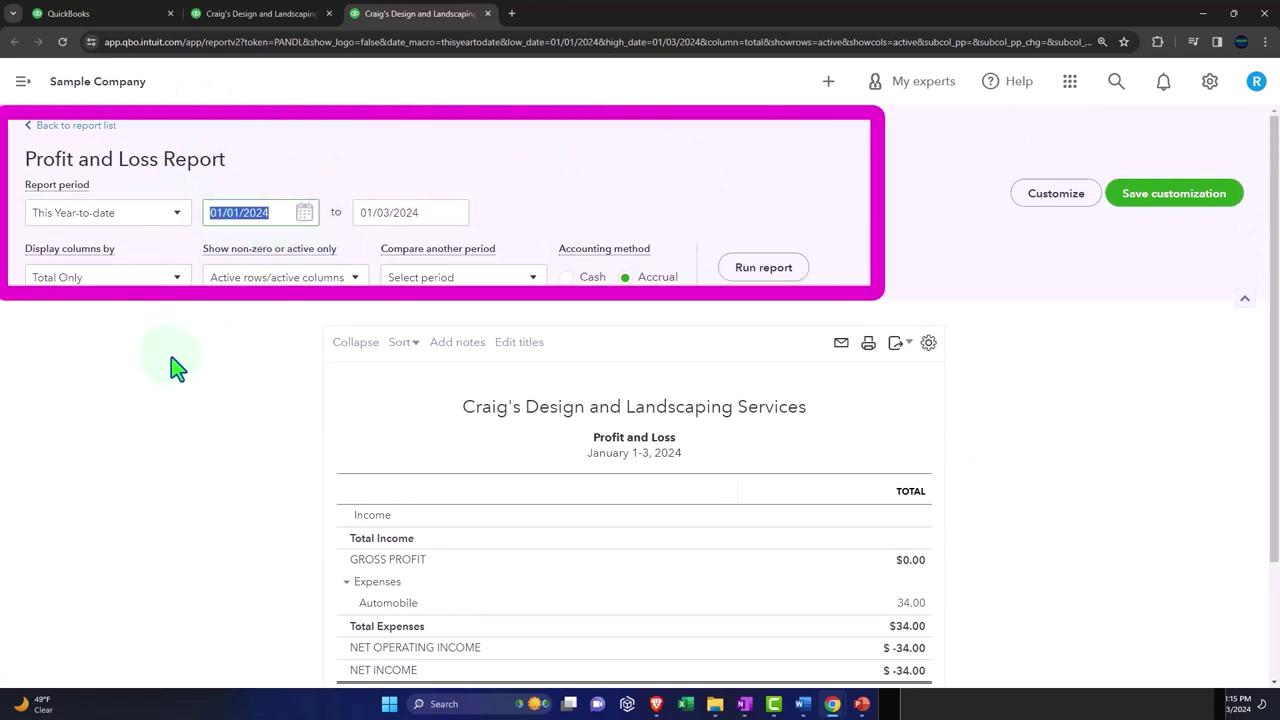
type("01/01/2023")
key("Tab")
type("12/31/2023")
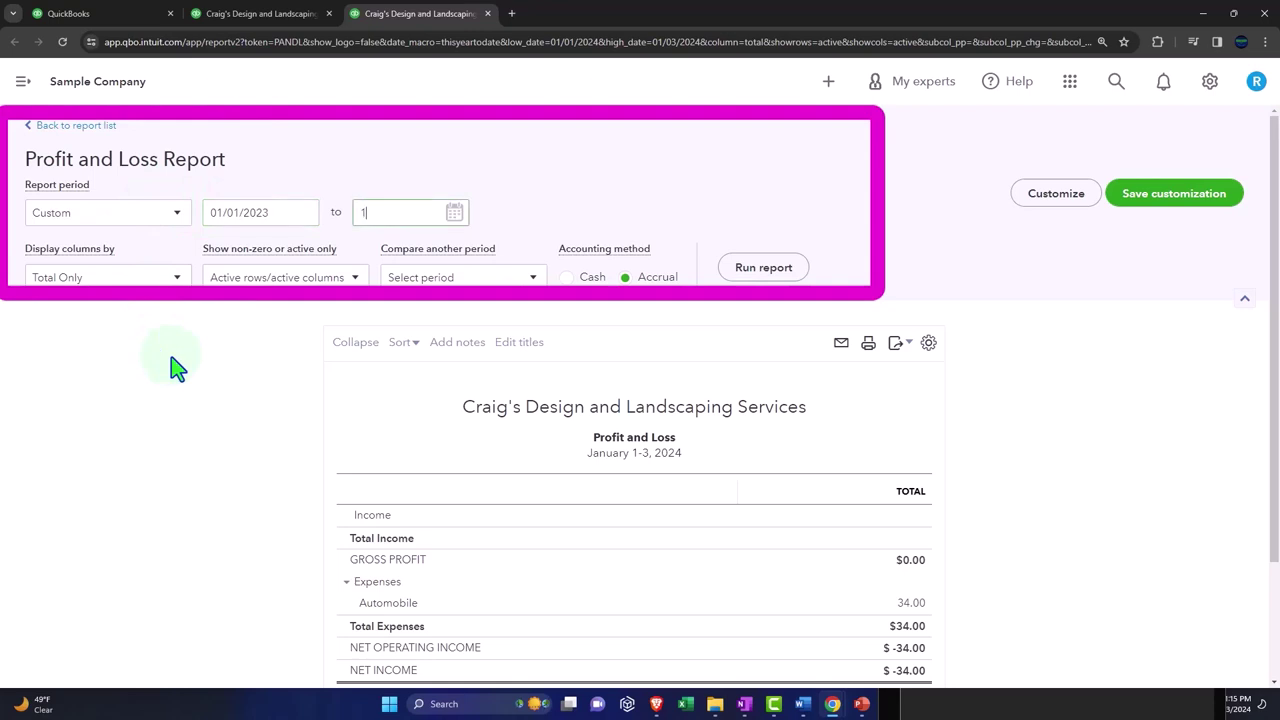
left_click(757, 270)
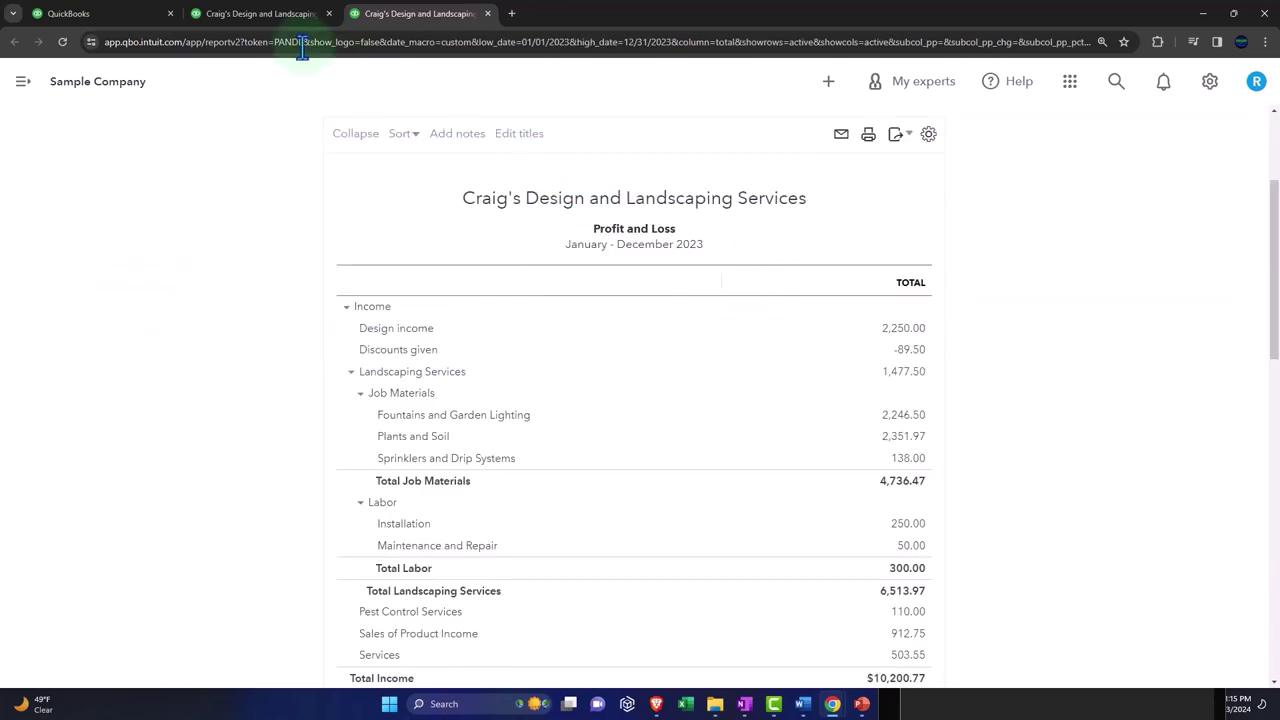
Step: Return to the Balance Sheet tab and scroll up to the report header
left_click(277, 15)
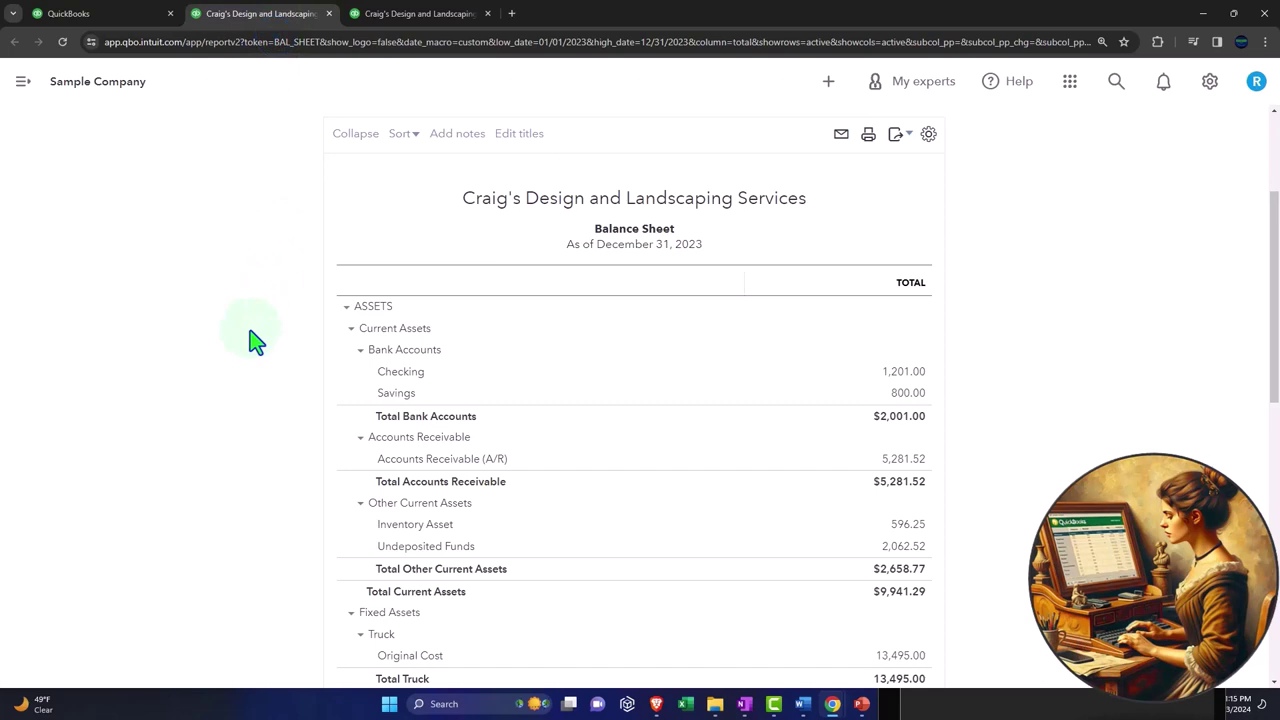
scroll(253, 340, "up", 2)
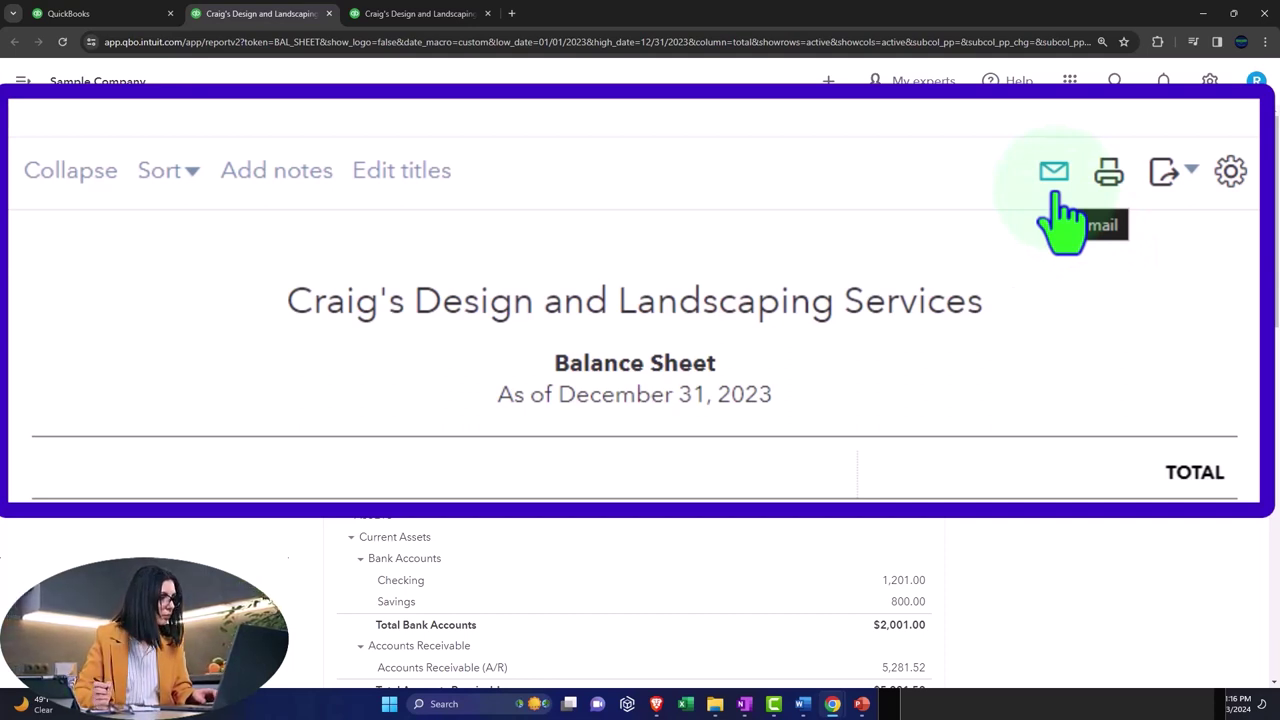
Step: Export the Balance Sheet as an Excel file
left_click(1168, 175)
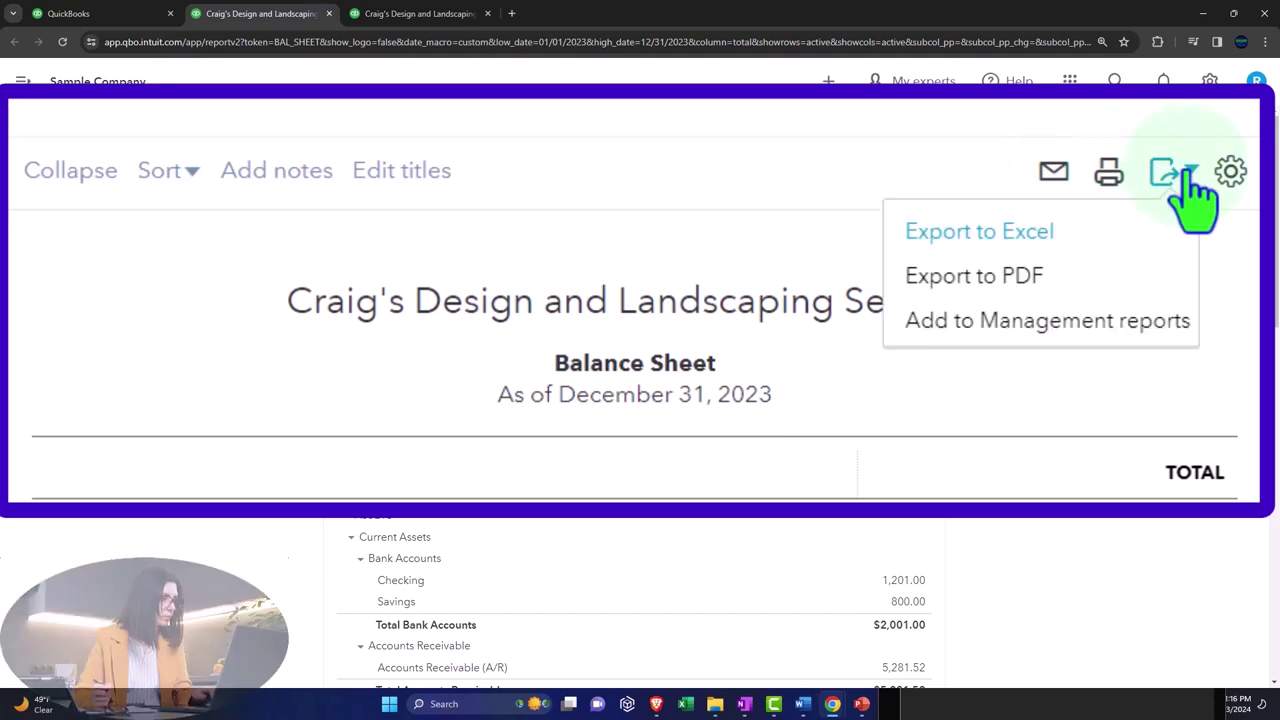
left_click(1141, 248)
Step: Back on the Reports tab, show the Management reports list with the sidebar collapsed
left_click(123, 15)
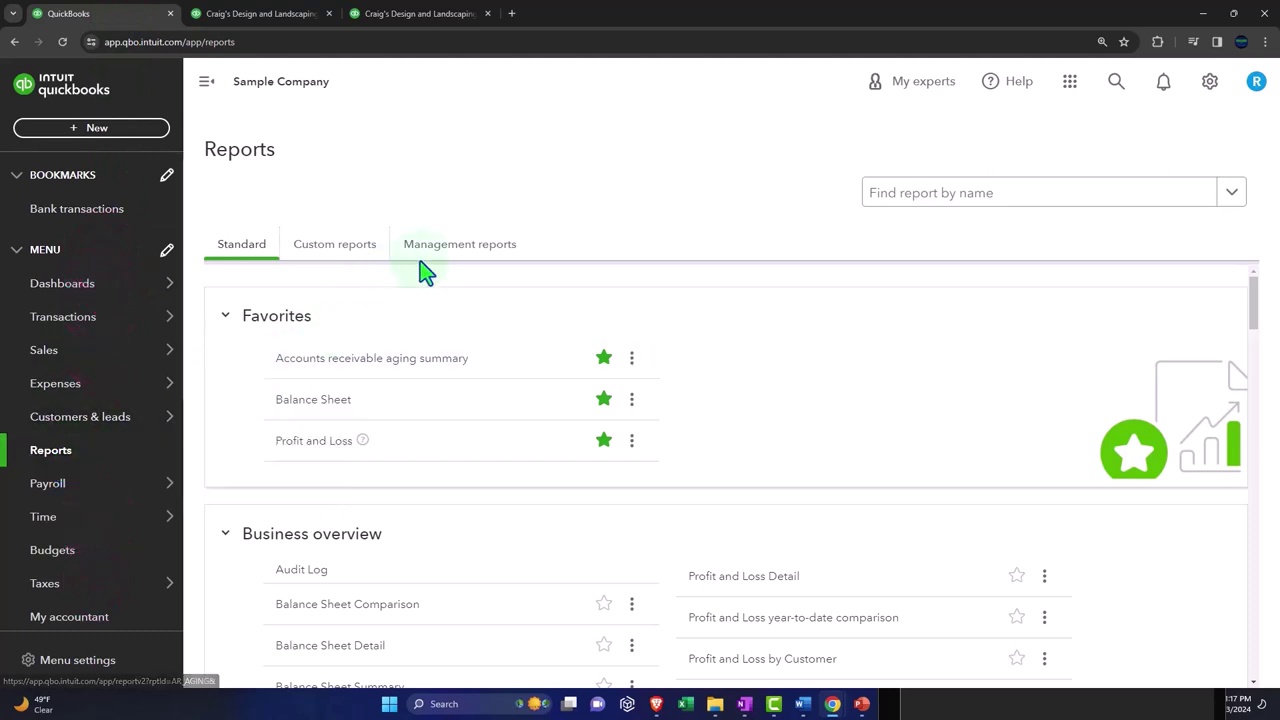
left_click(453, 255)
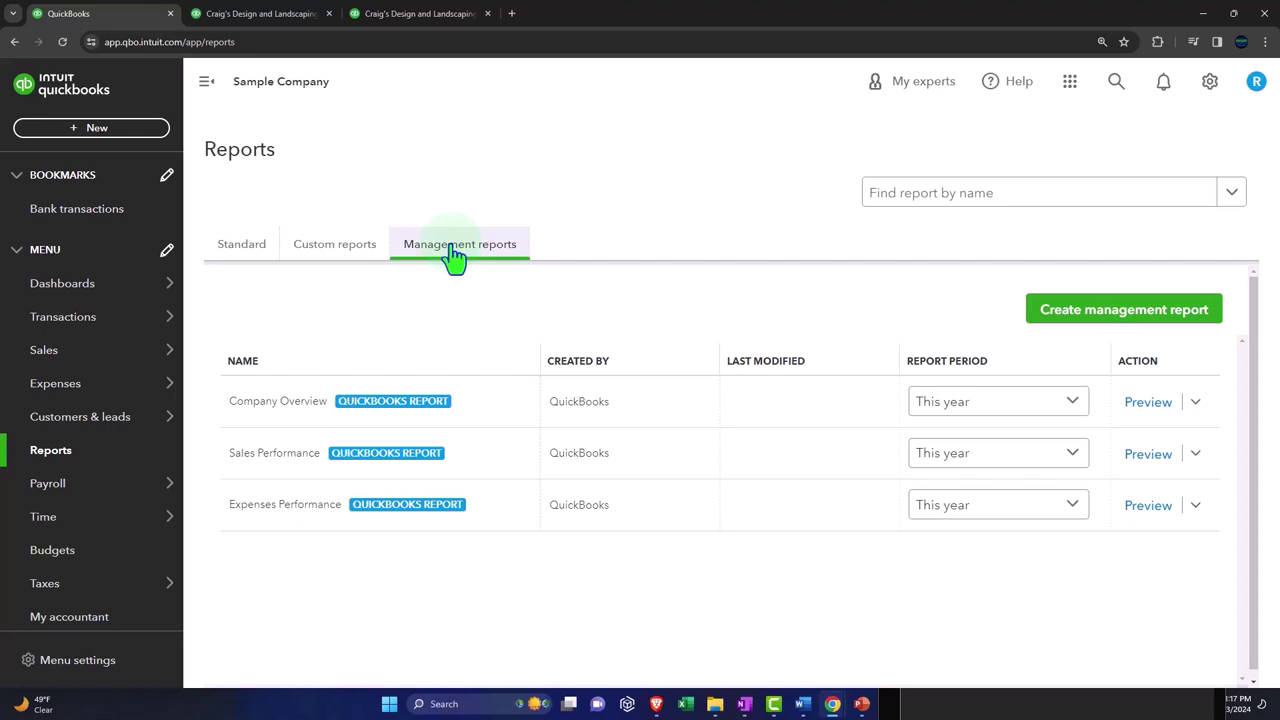
left_click(453, 255)
left_click(206, 81)
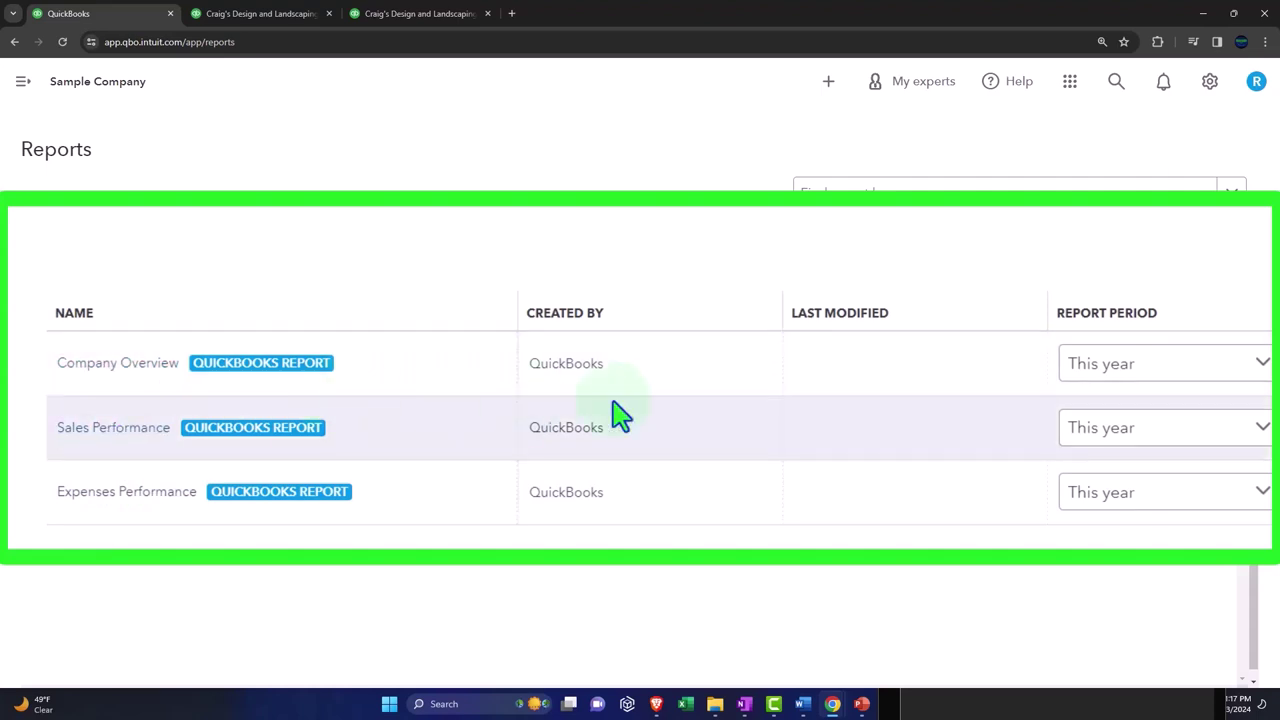
Step: Leave Company Overview's report period unchanged and bring up its action menu
left_click(1263, 370)
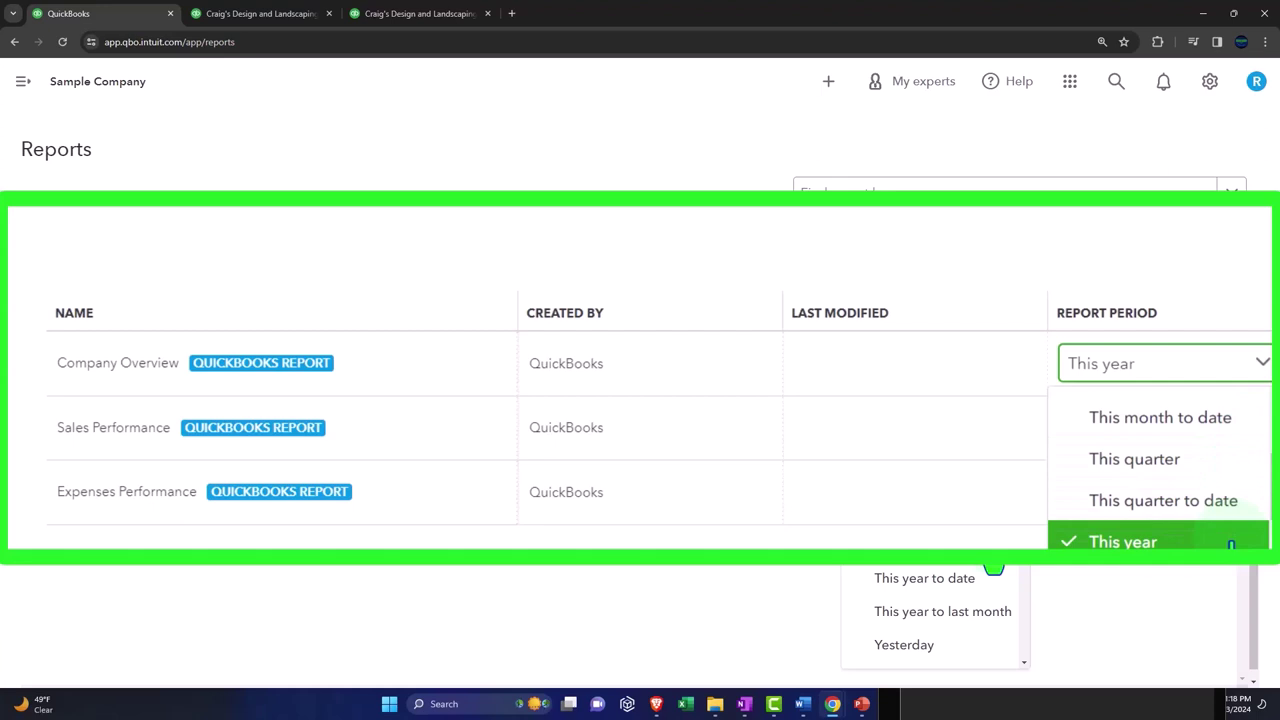
left_click(777, 571)
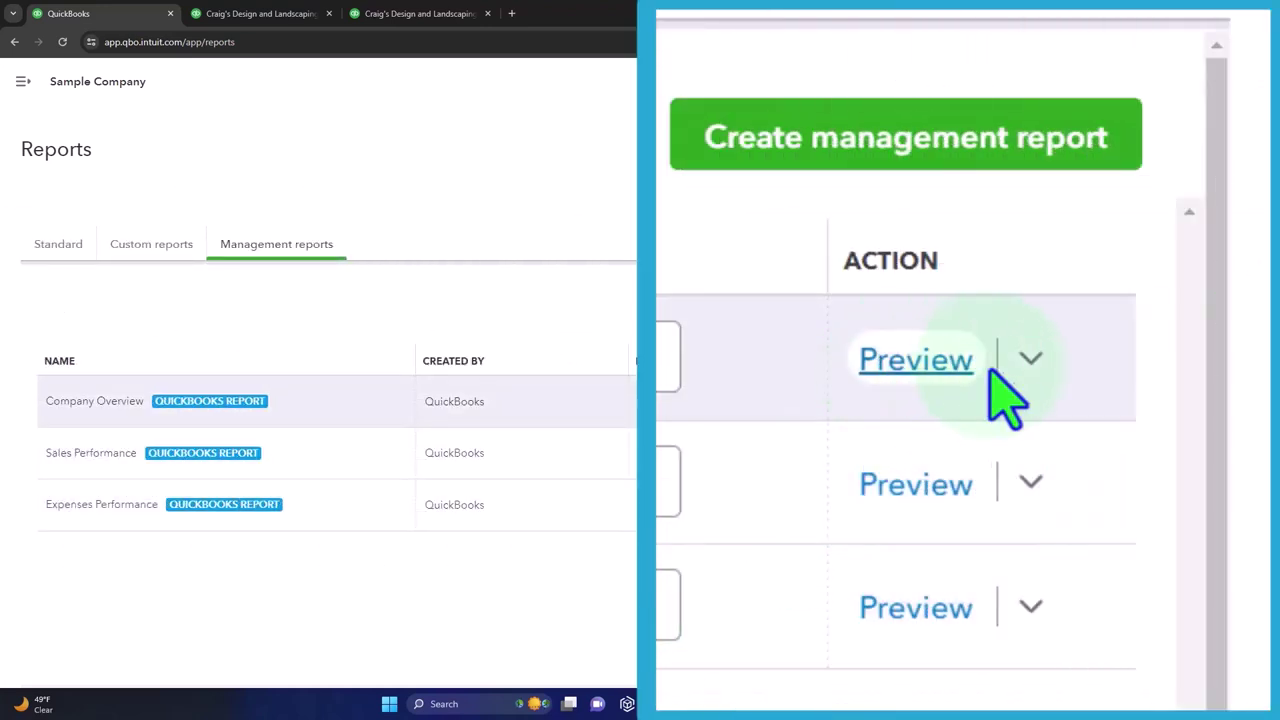
left_click(1033, 362)
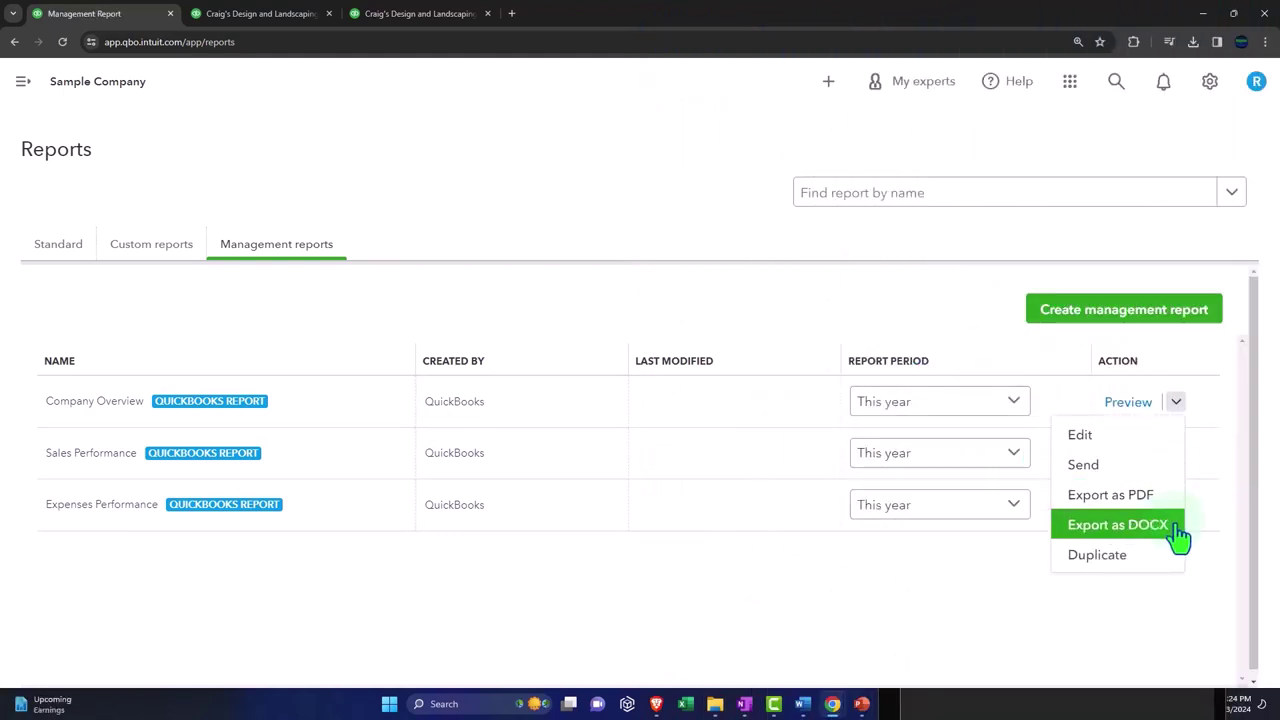
left_click(1176, 564)
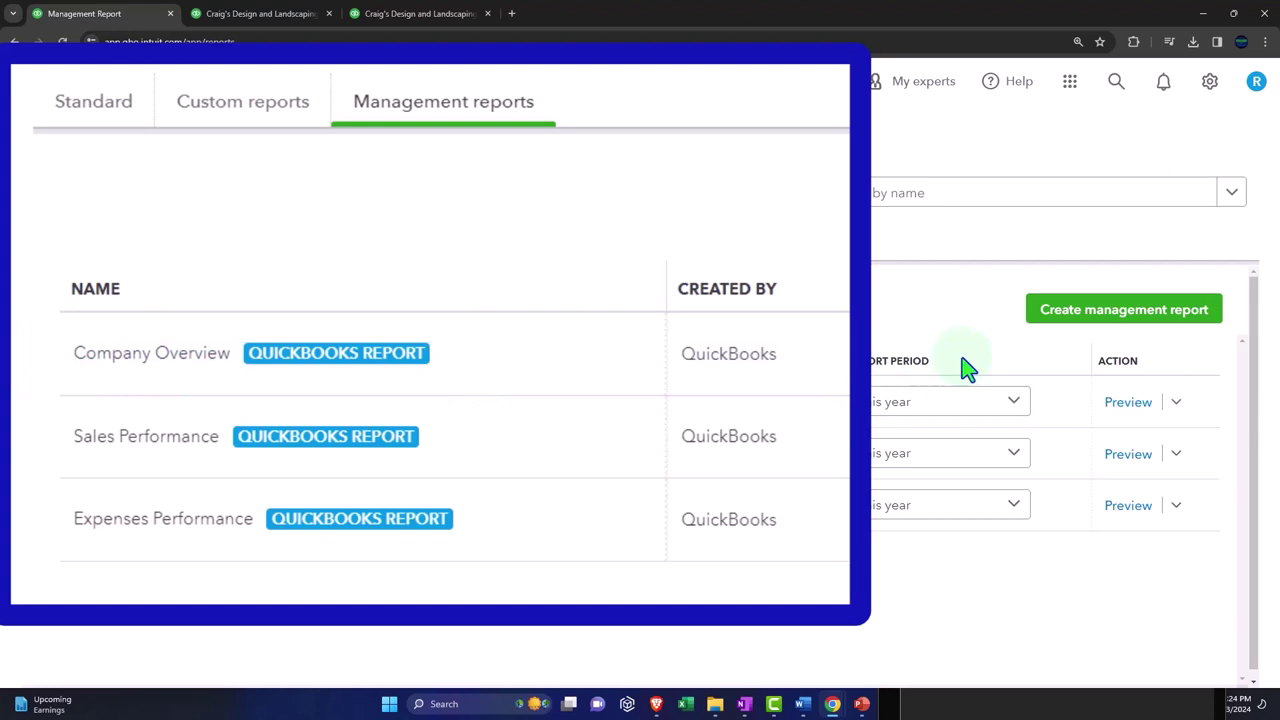
left_click(1176, 401)
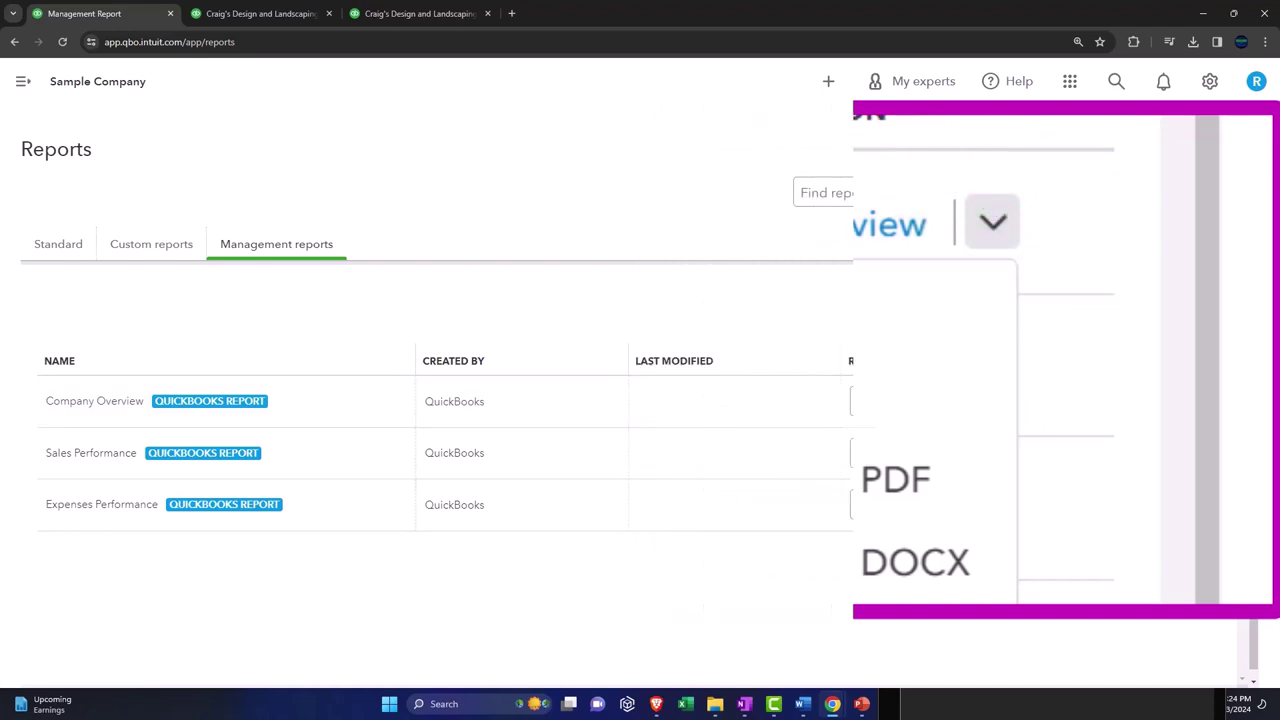
left_click(1103, 330)
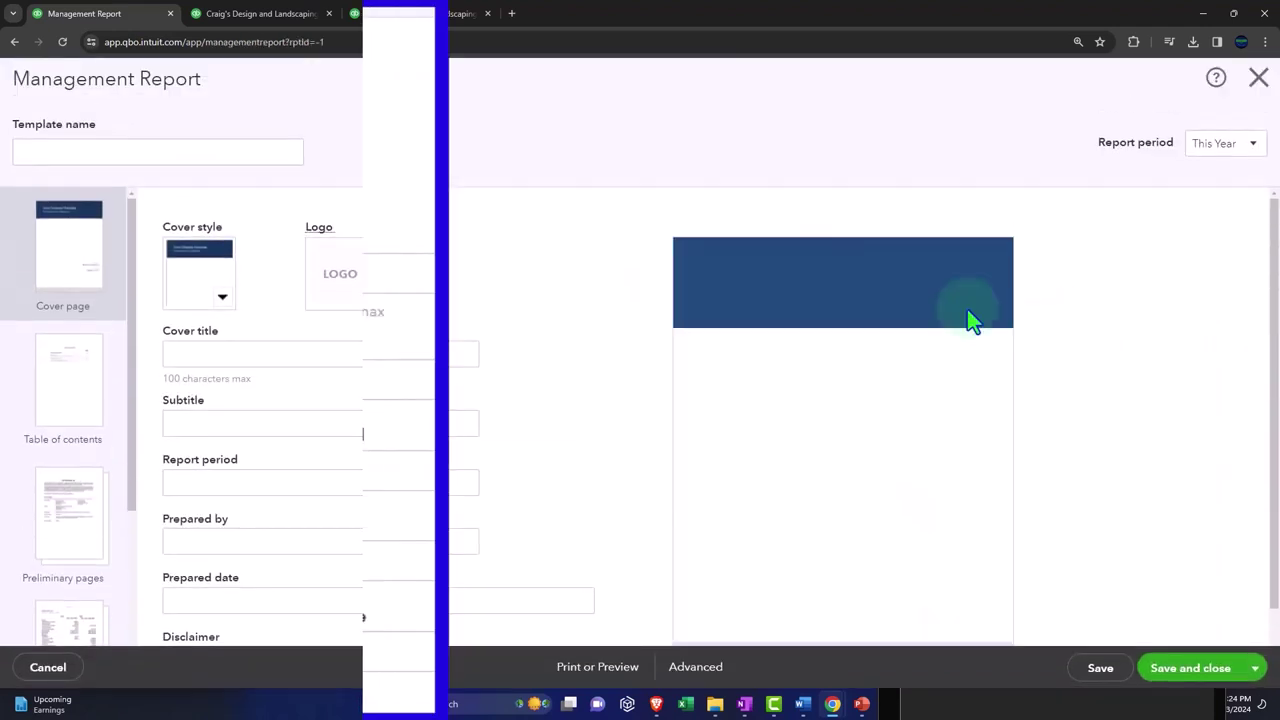
scroll(86, 243, "down", 3)
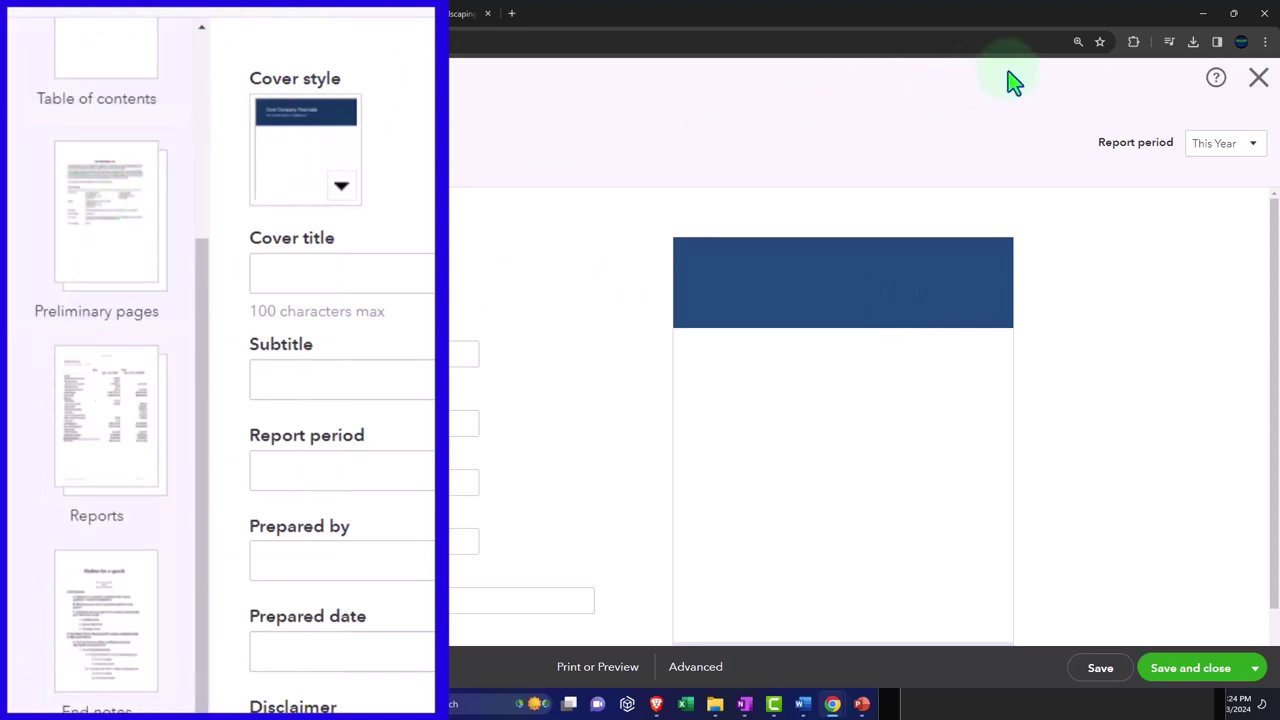
left_click(1258, 79)
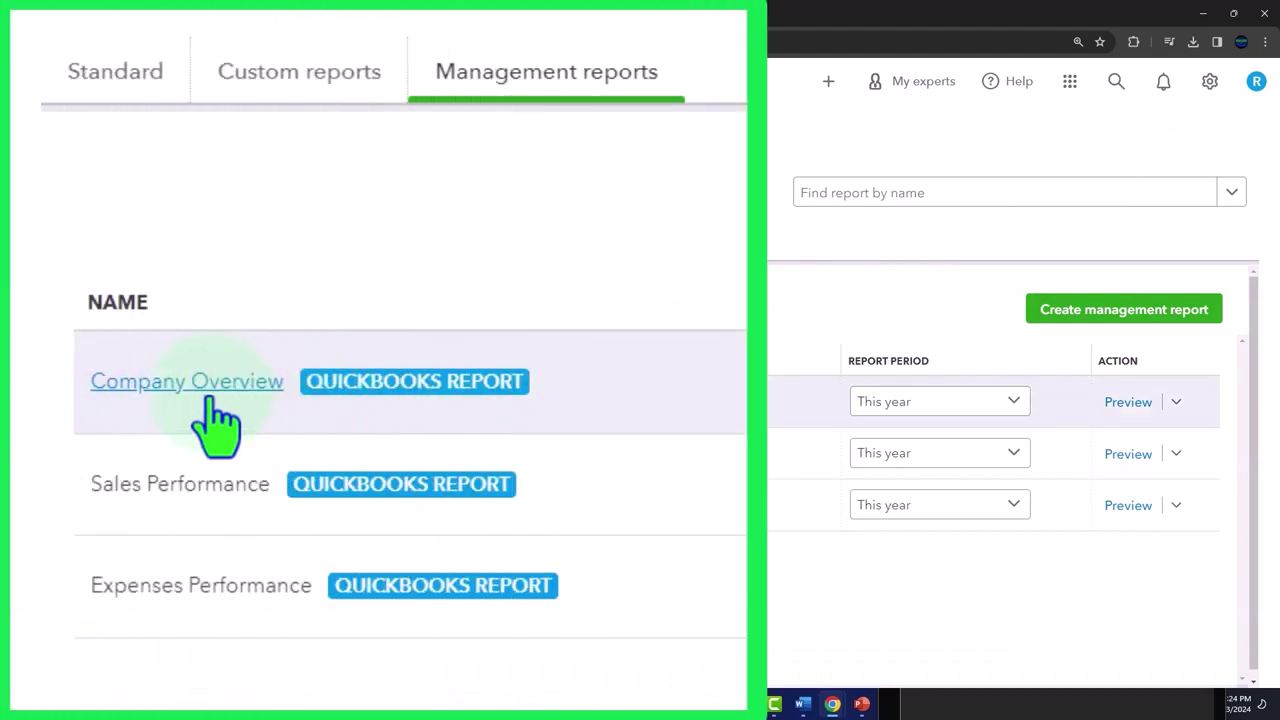
Step: Duplicate Company Overview into Company Overview-1 and open the copy's action menu
left_click(1176, 404)
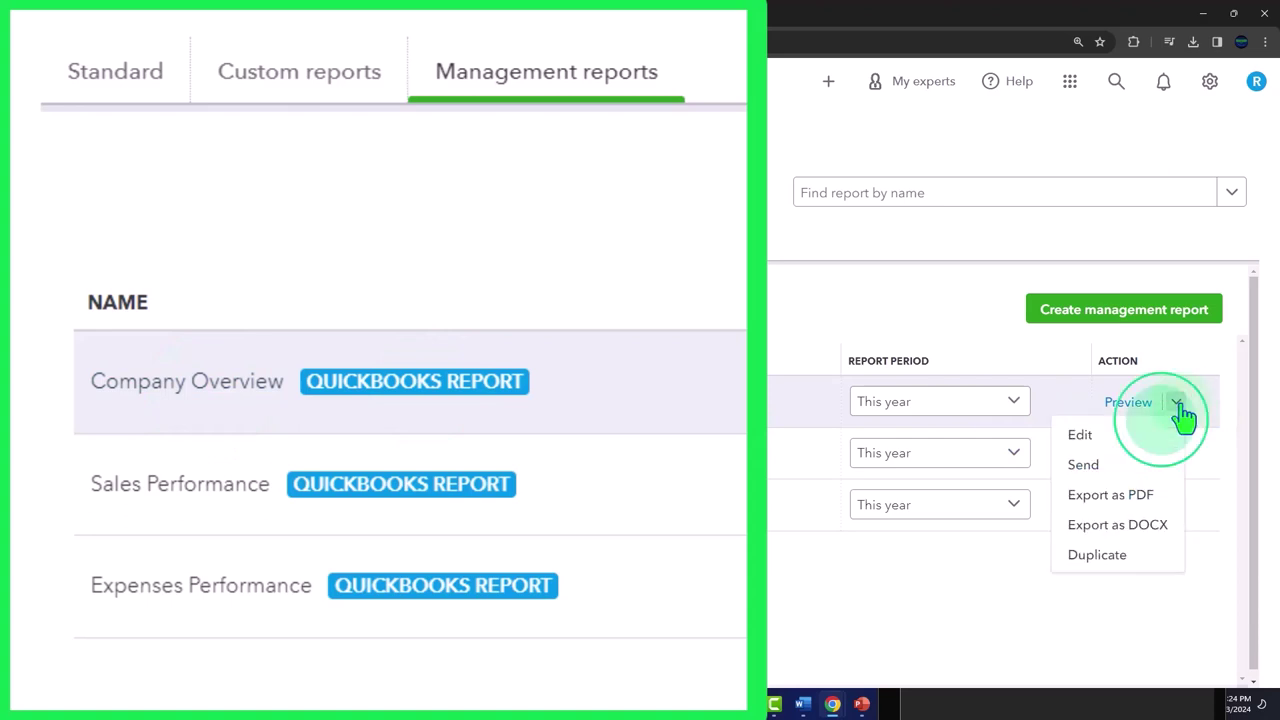
left_click(1100, 562)
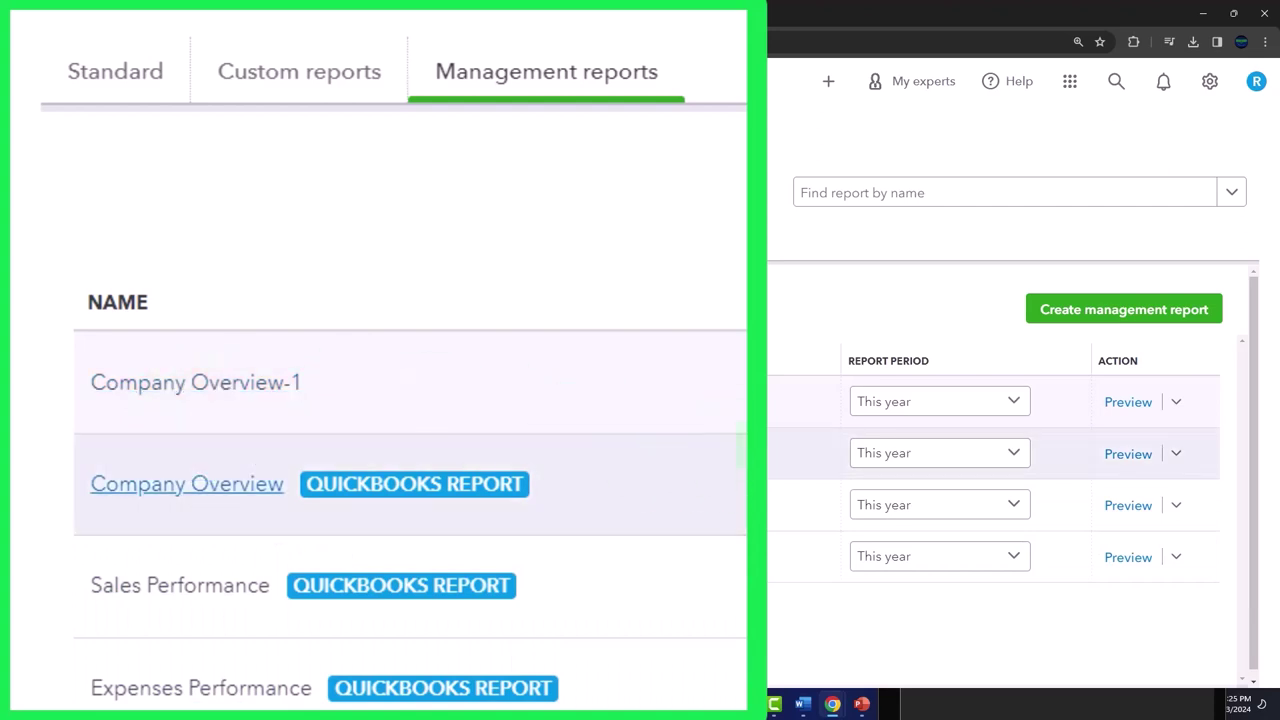
left_click(1176, 403)
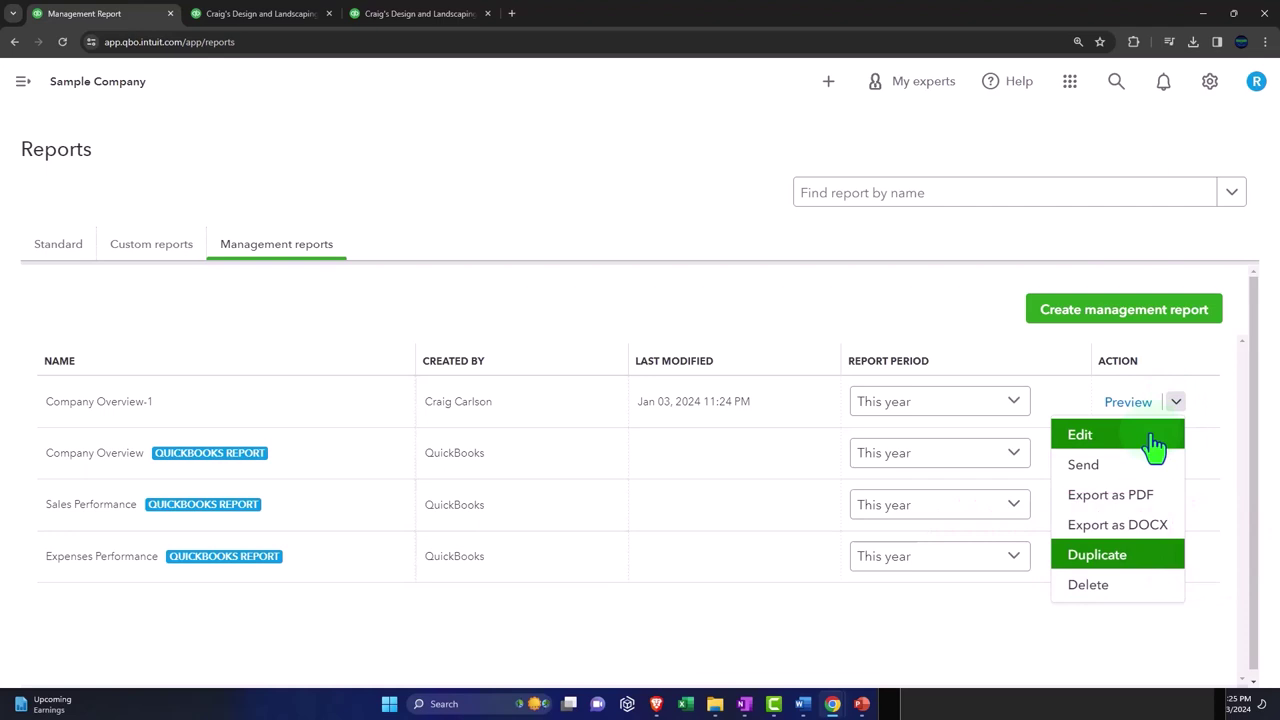
Step: Edit Company Overview-1 and replace its cover title 'Management Report' with 'Financial Report'
left_click(1152, 441)
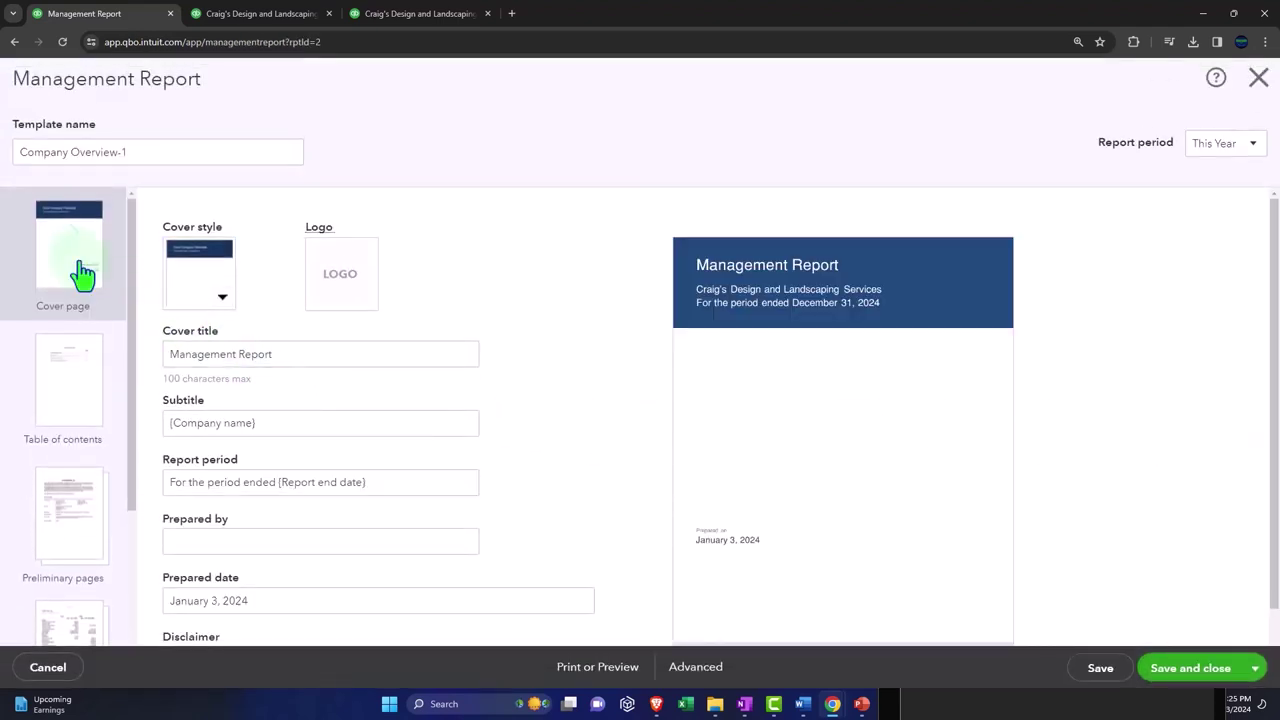
left_click(78, 268)
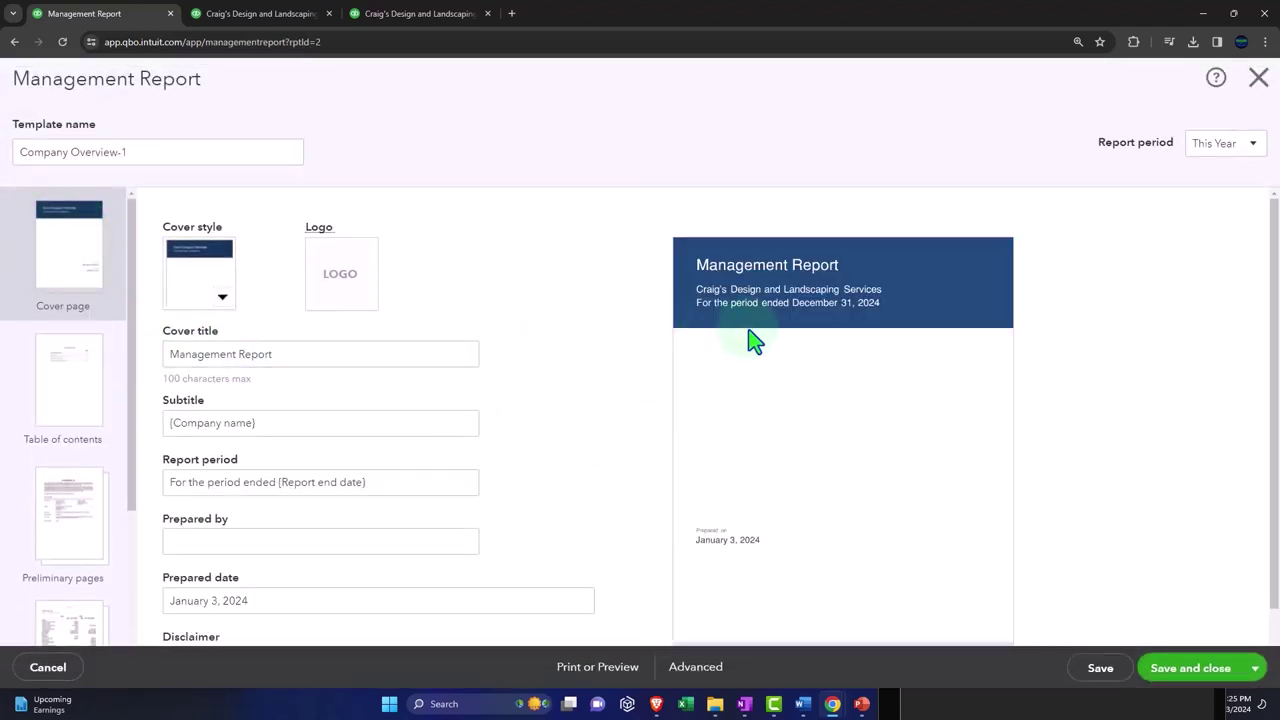
left_click(348, 300)
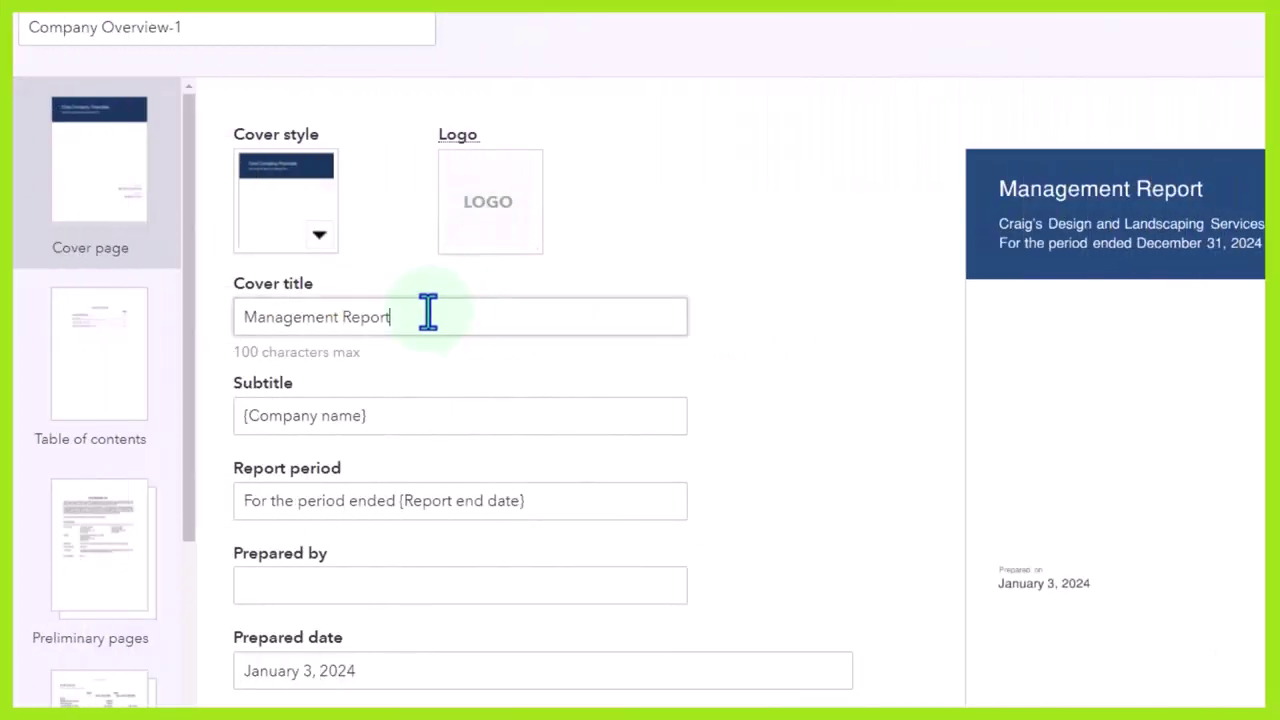
left_click_drag(428, 314, 303, 283)
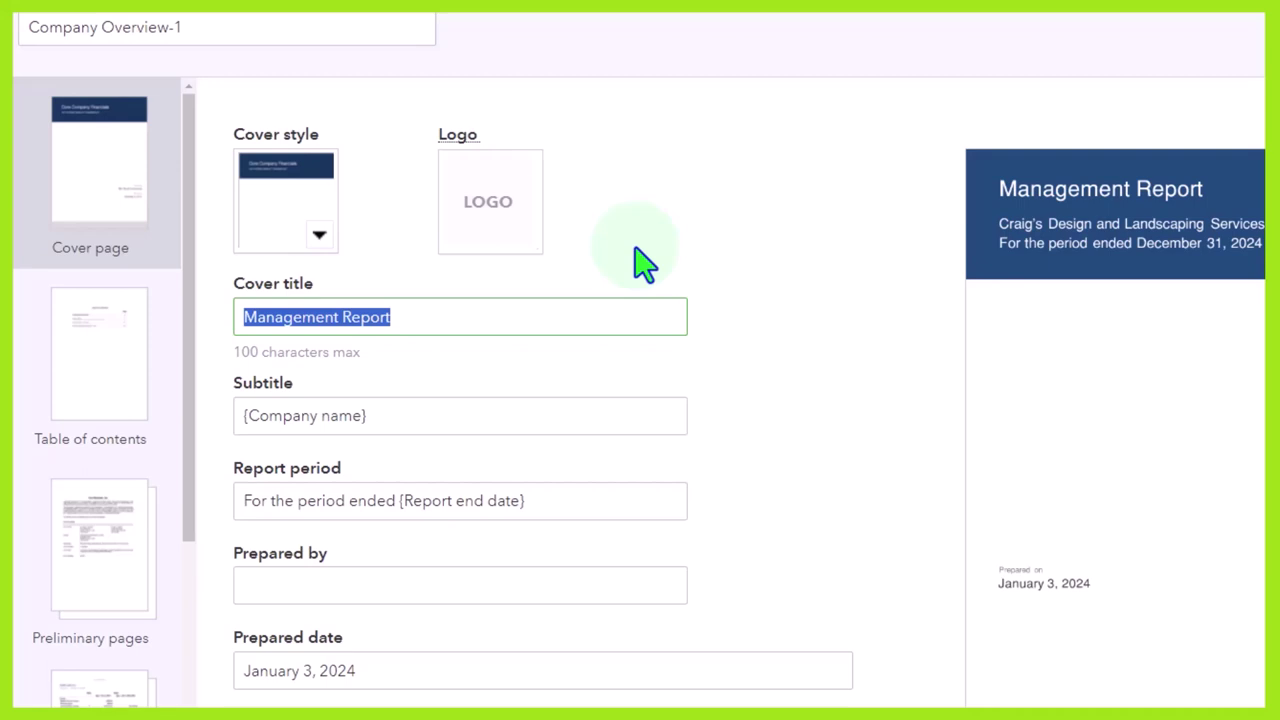
type("B")
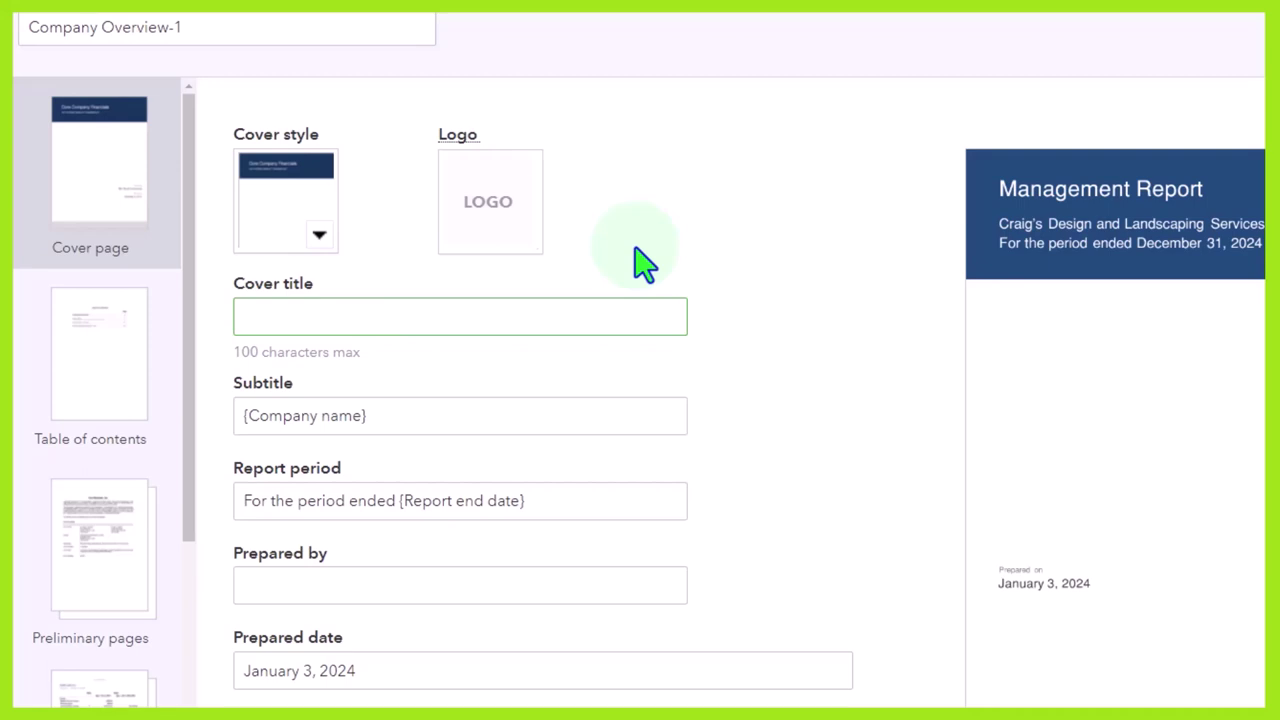
type("inancial Report")
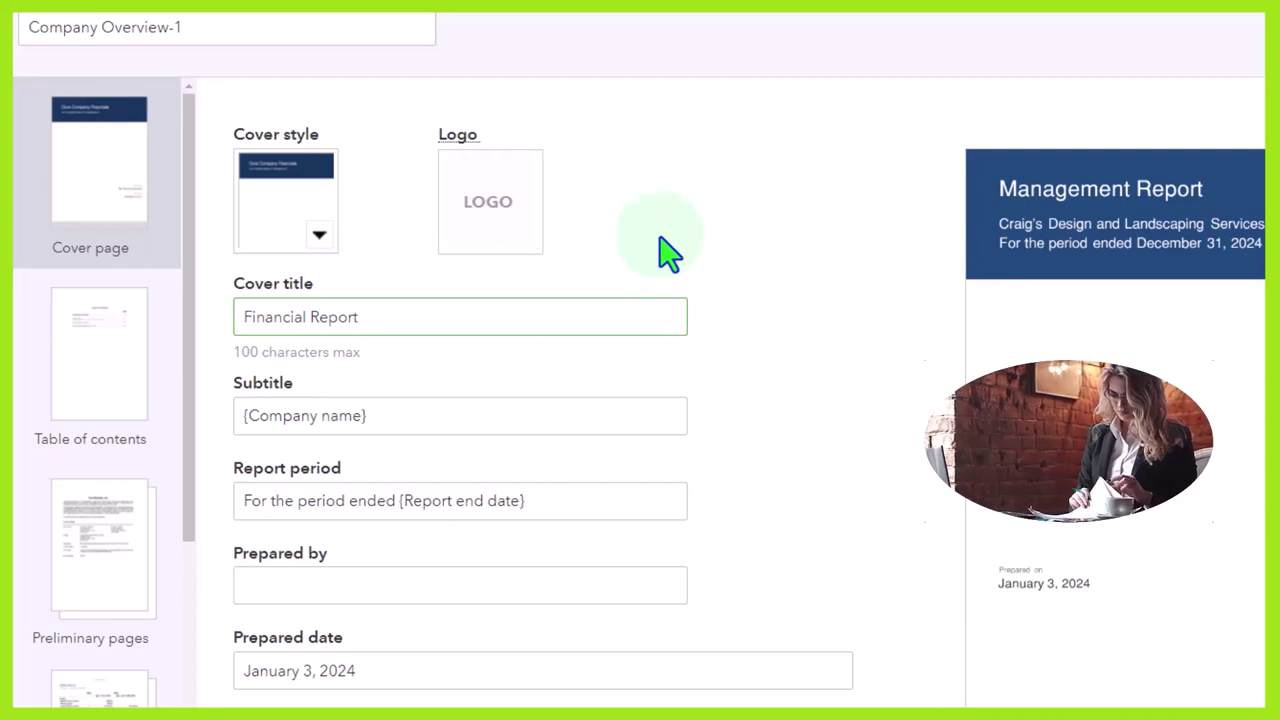
Step: Set the cover page subtitle to 'Subtitle' and enter the preparer's name in Prepared by
key("Tab")
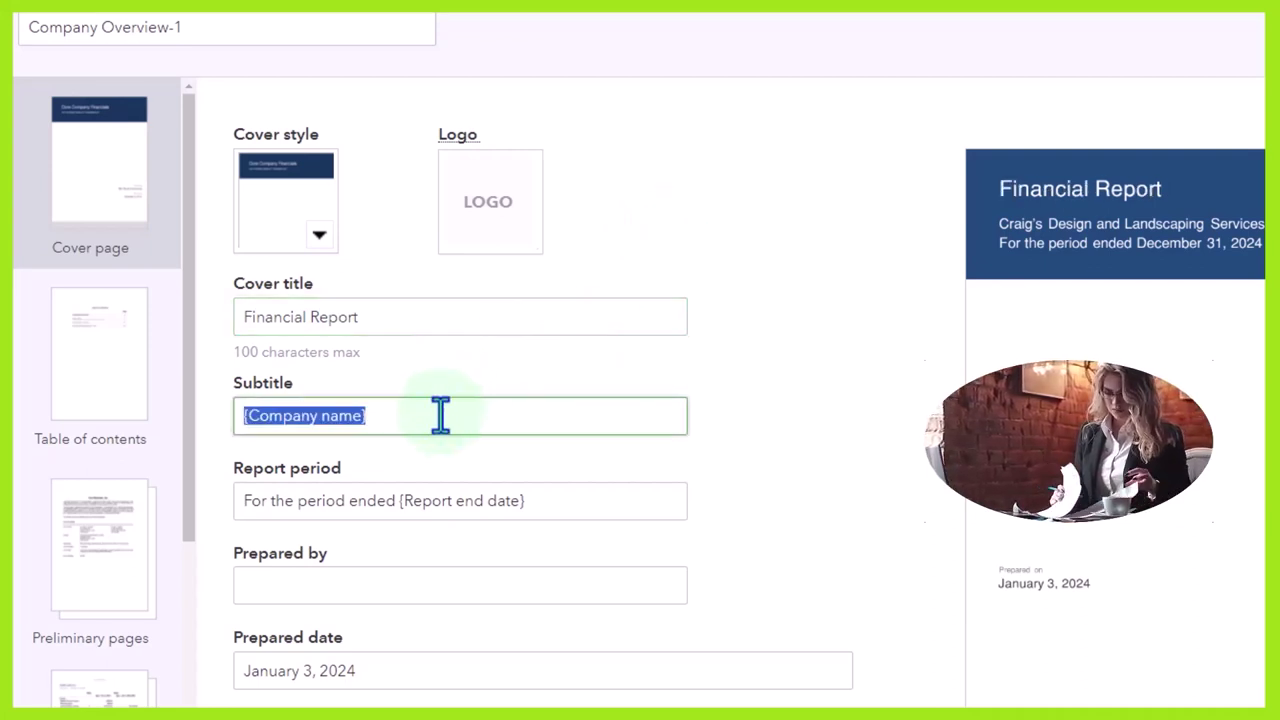
scroll(443, 411, "down", 1)
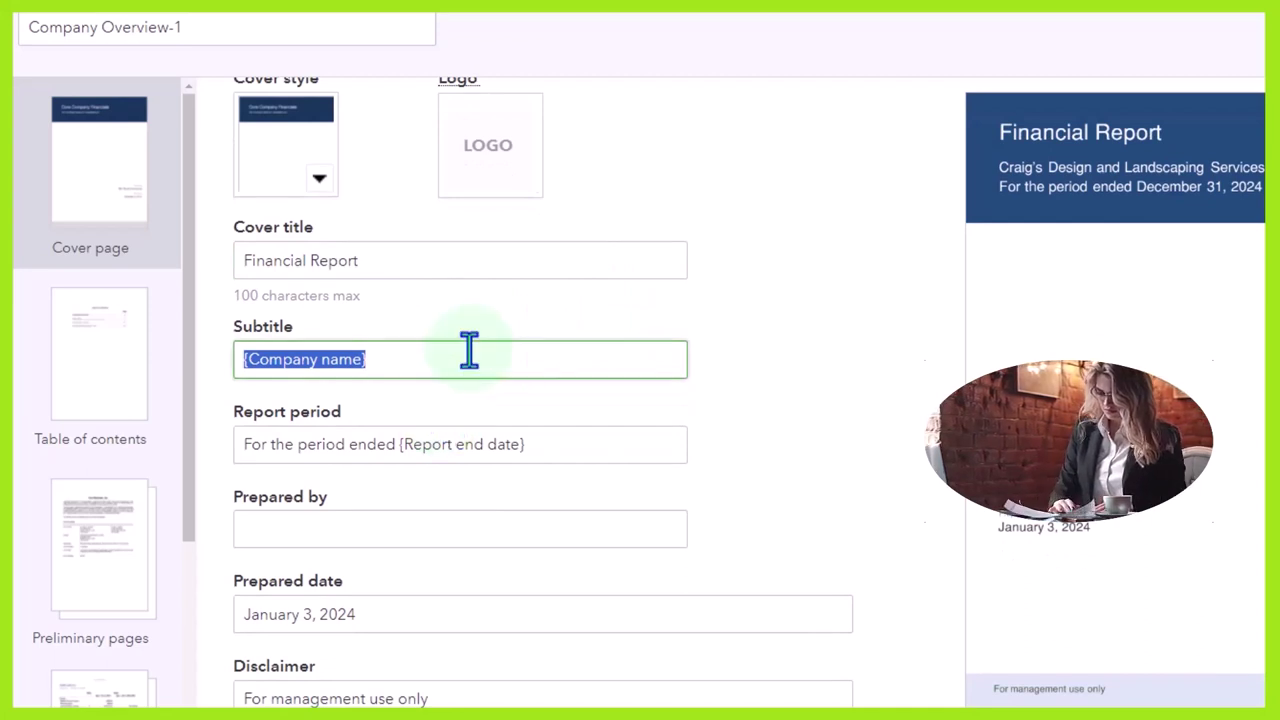
type("Subtitle")
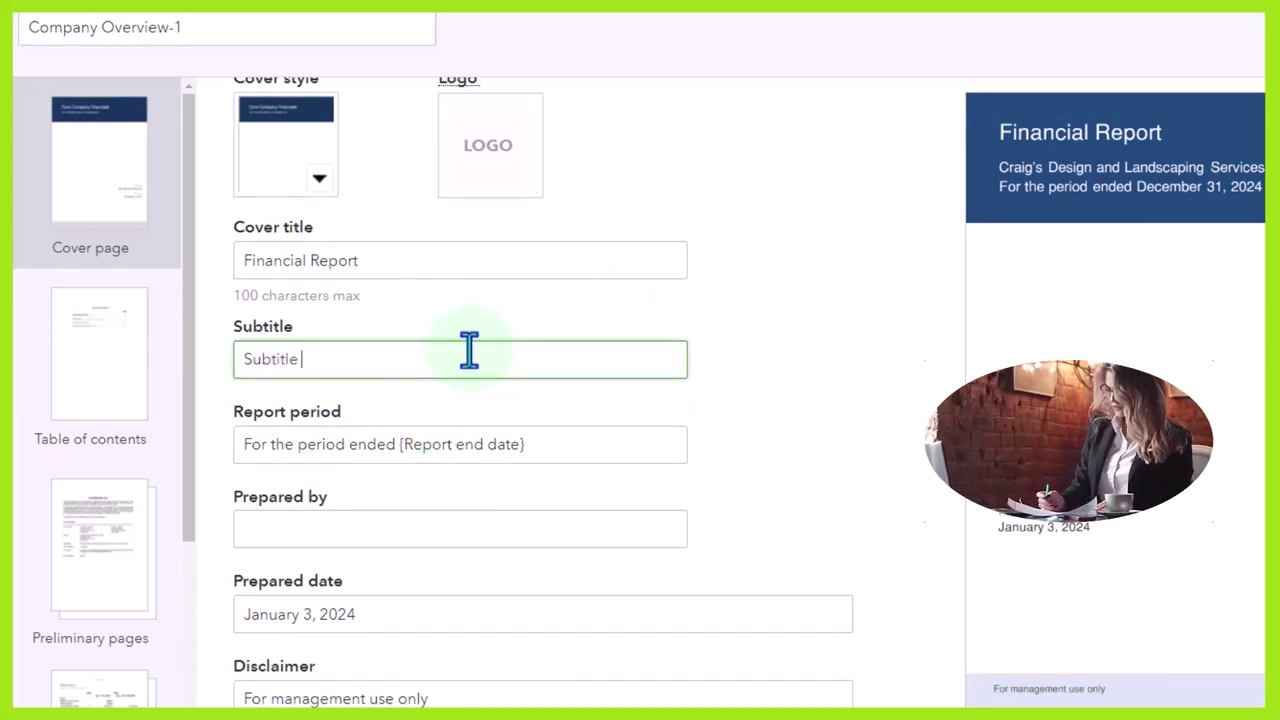
key("Tab")
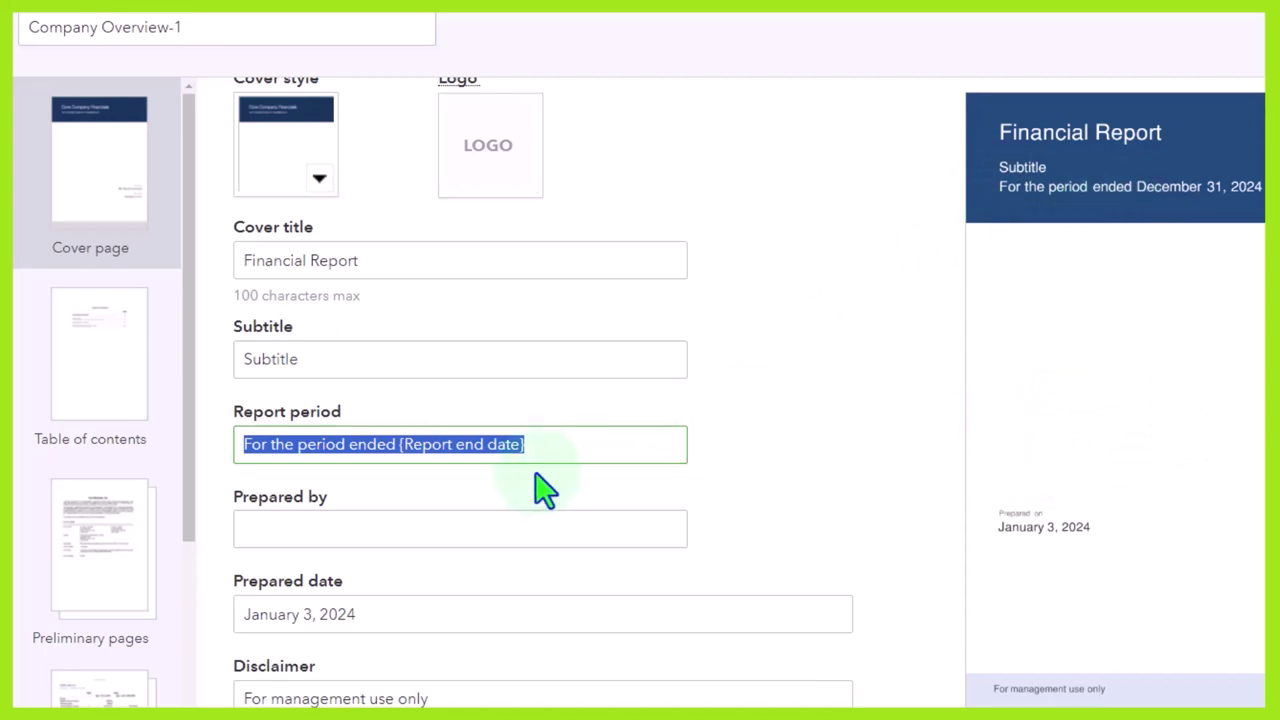
left_click(366, 538)
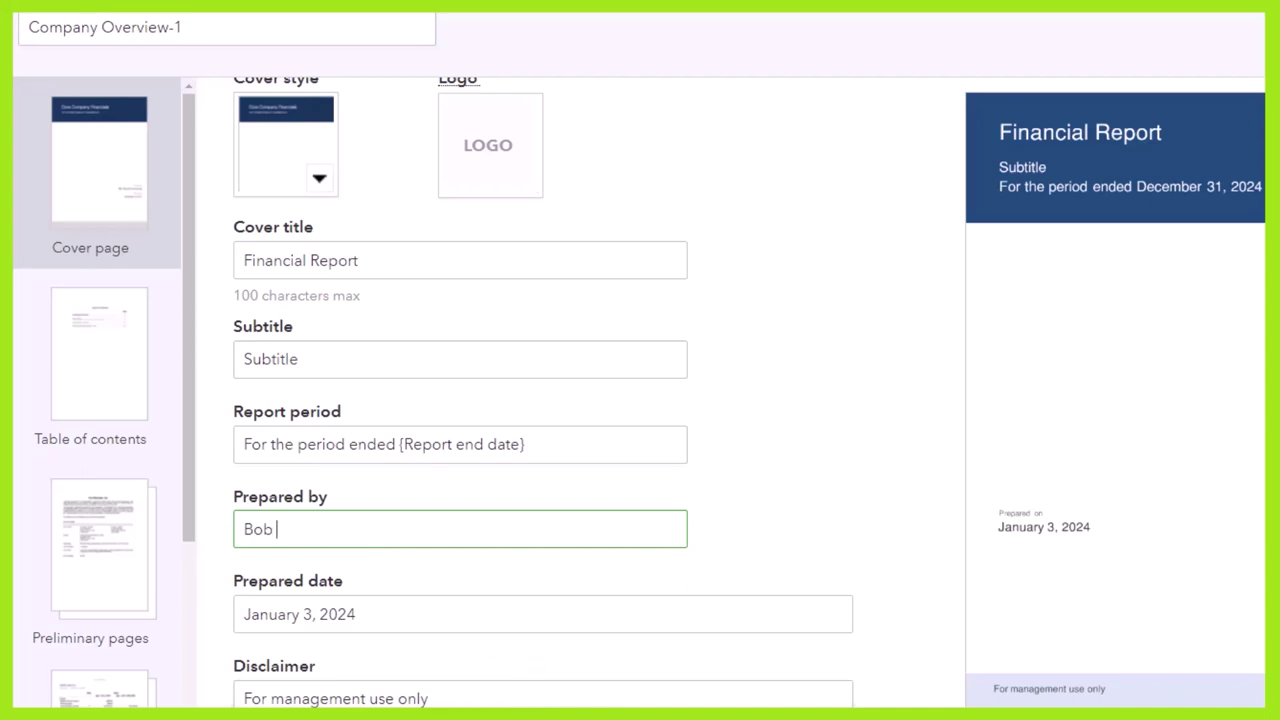
key("Tab")
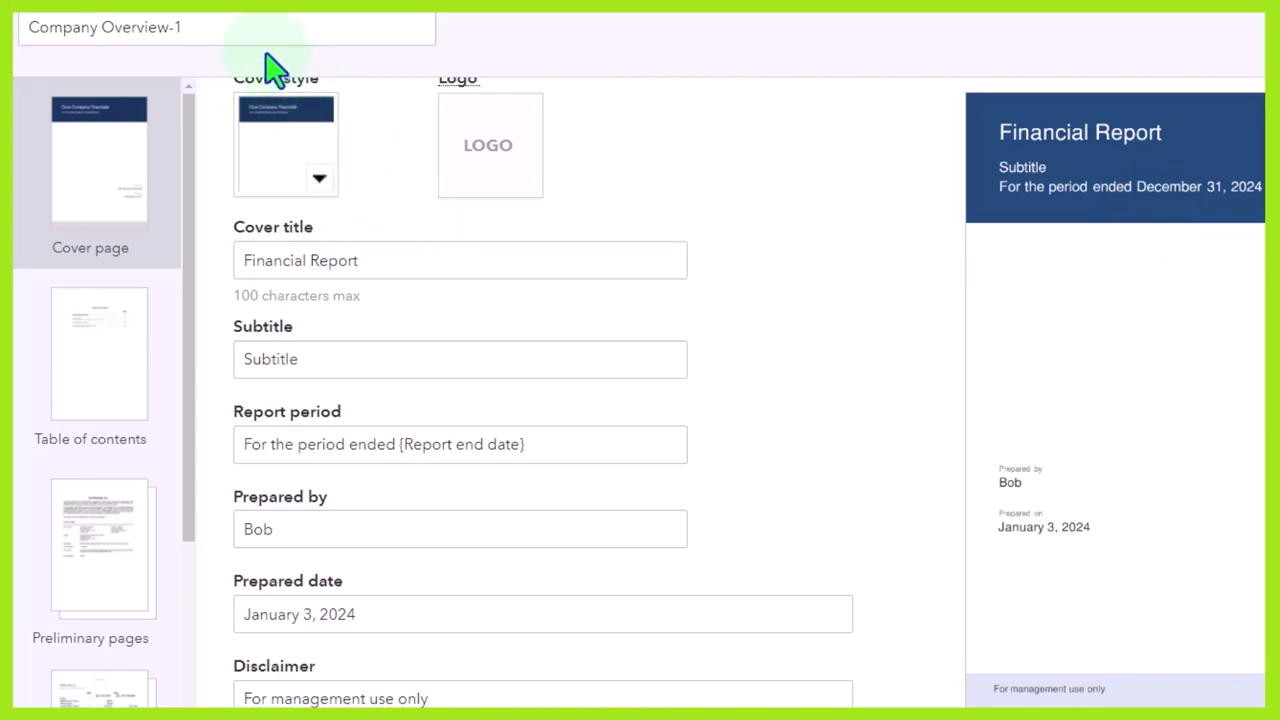
Step: Replace the report name Company Overview-1 with 'Monthly Financial Reports'
left_click_drag(234, 34, 15, 32)
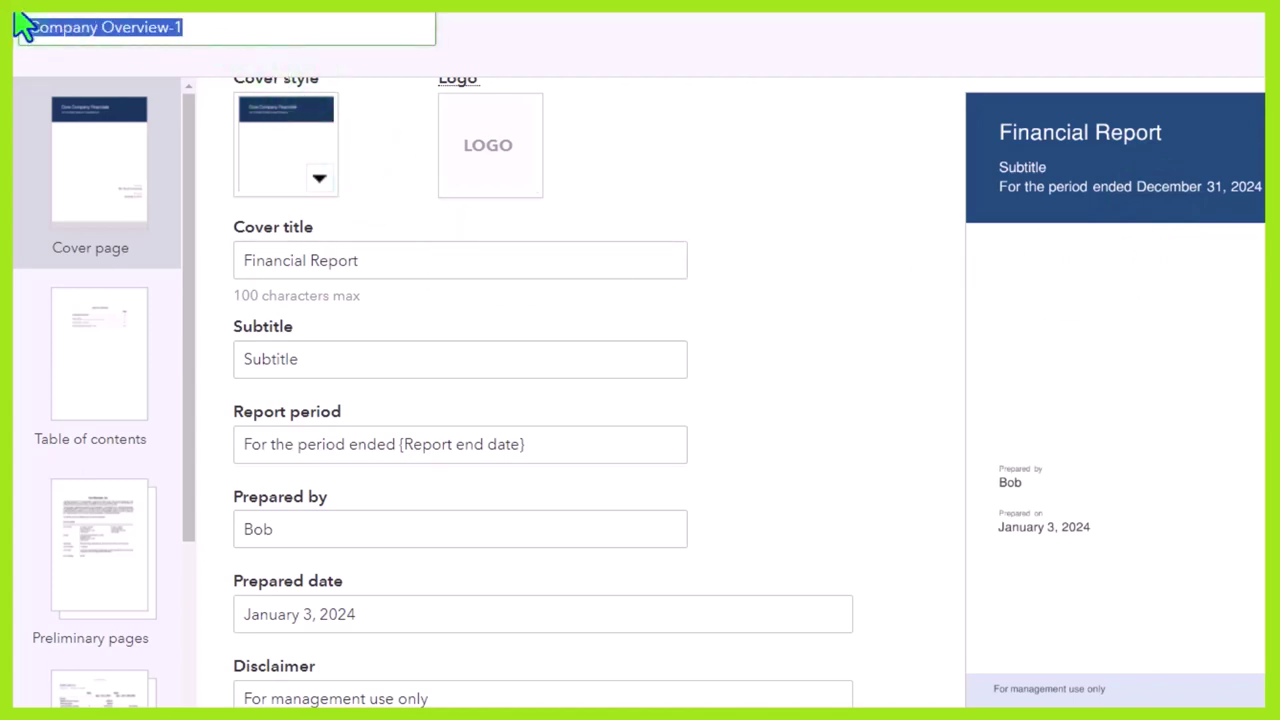
type("Monthly Financial Reports")
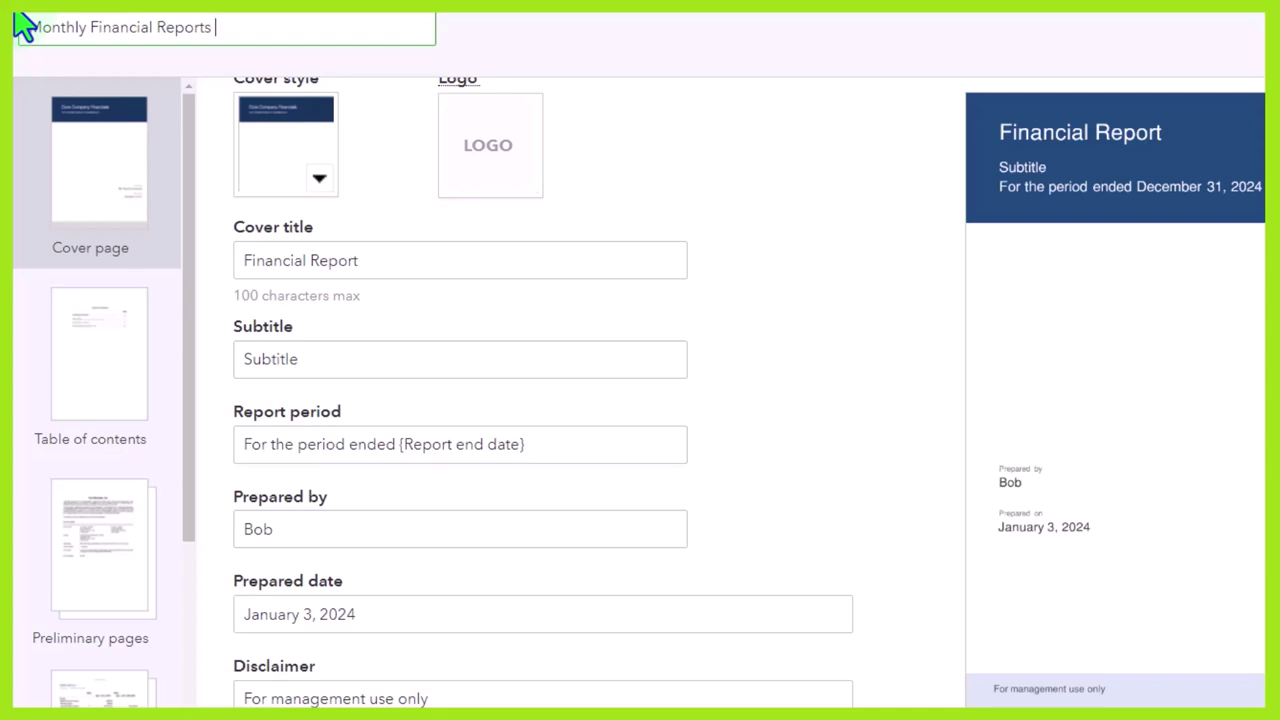
Step: Show the Table of contents page settings, included and titled Table of Contents
left_click(140, 380)
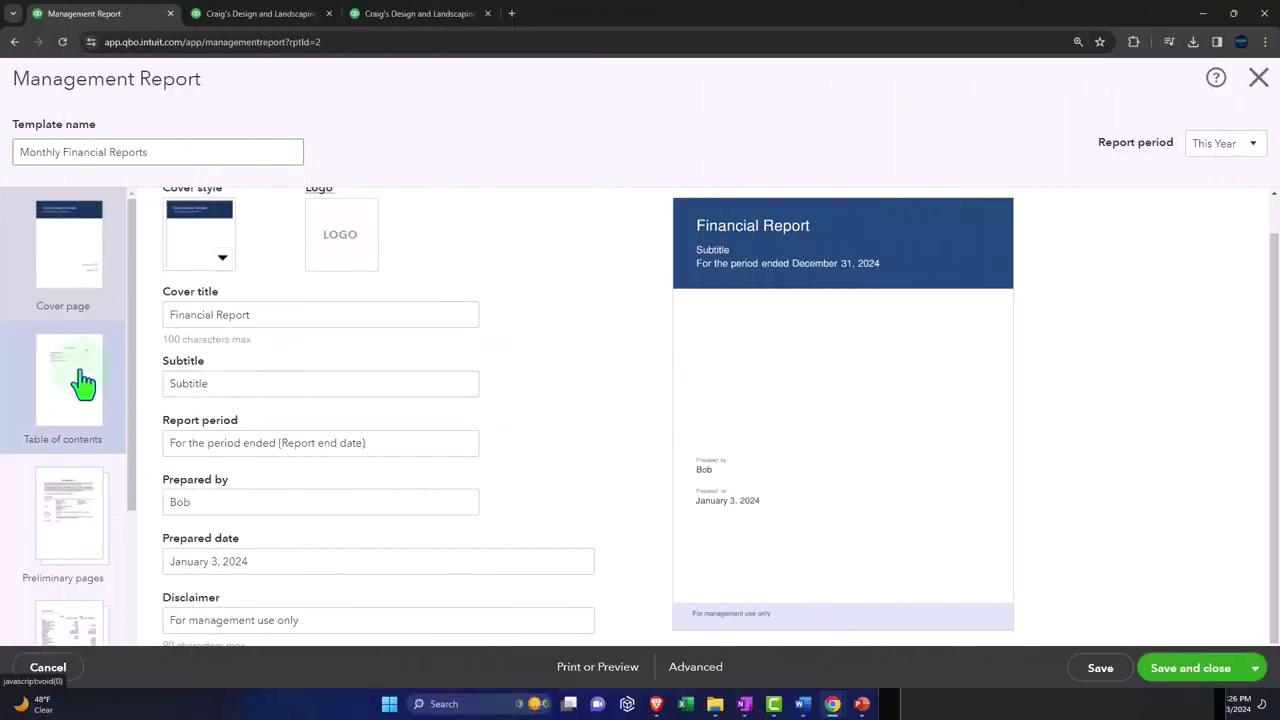
scroll(197, 406, "up", 1)
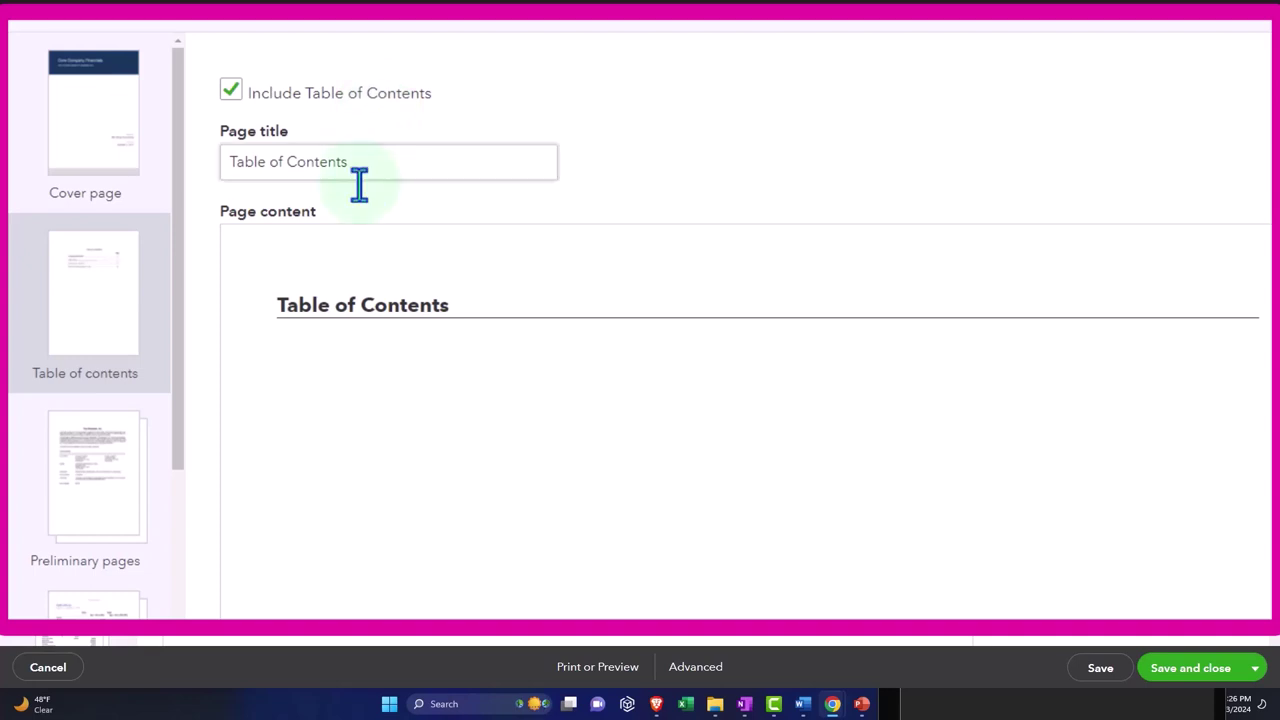
scroll(357, 337, "down", 1)
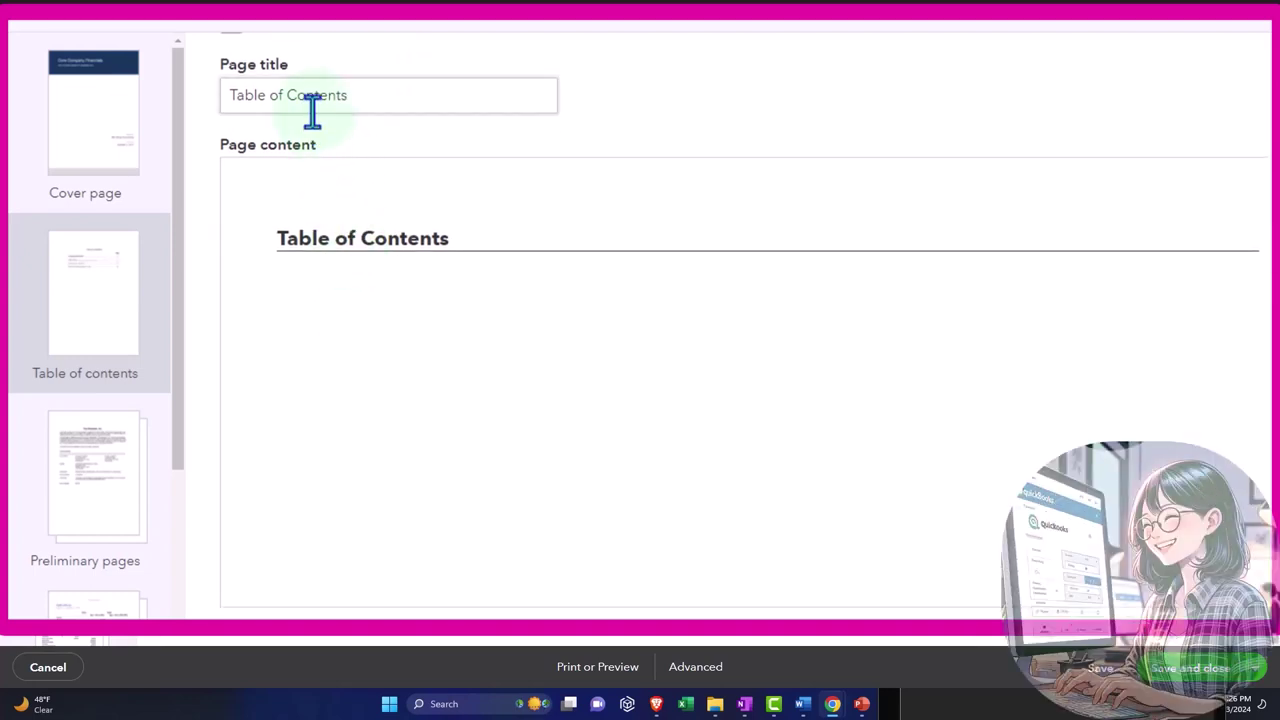